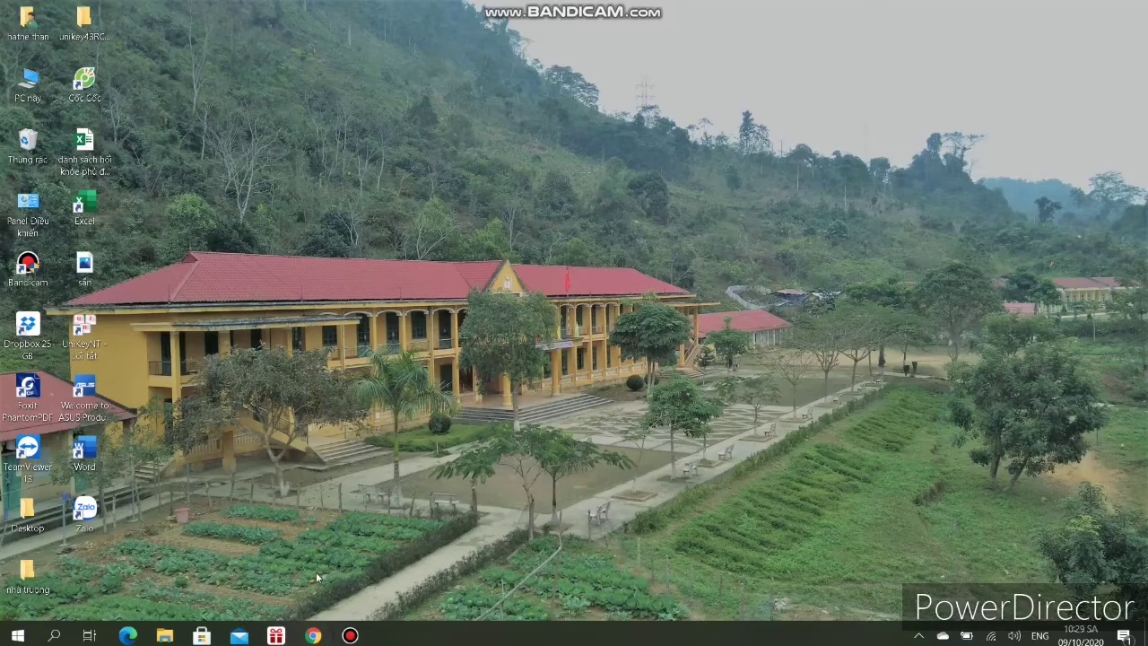
# - Launch Google Chrome from the taskbar
pyautogui.click(316, 639)
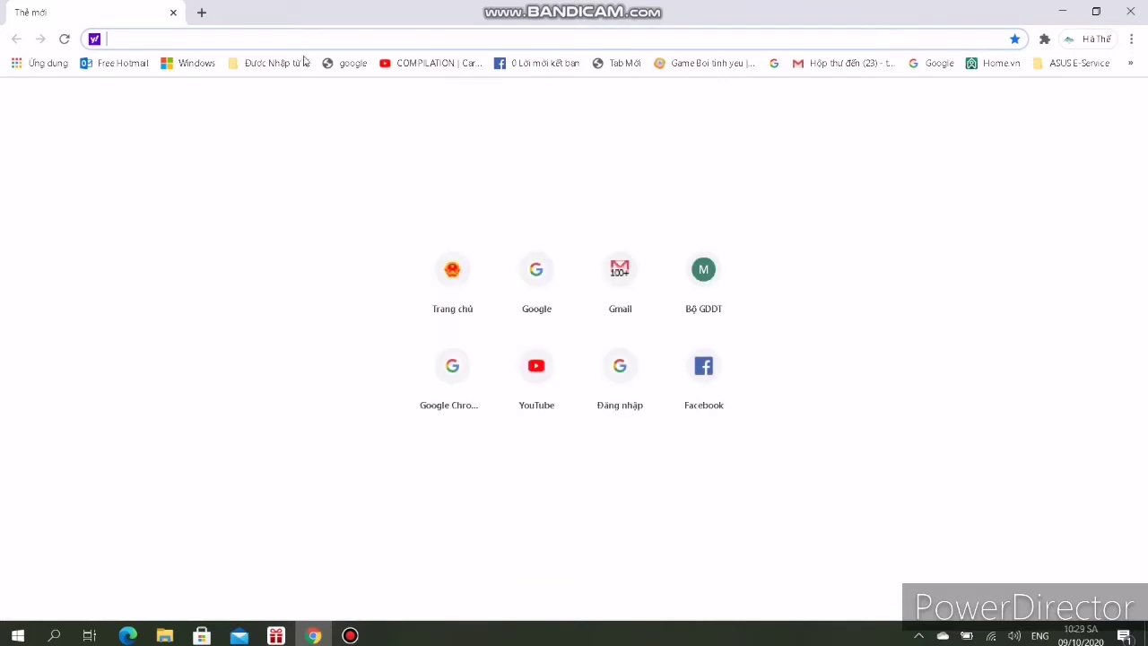
# - Search Google for 'tải phần mềm acchelper' using the recent search suggestion
pyautogui.click(534, 269)
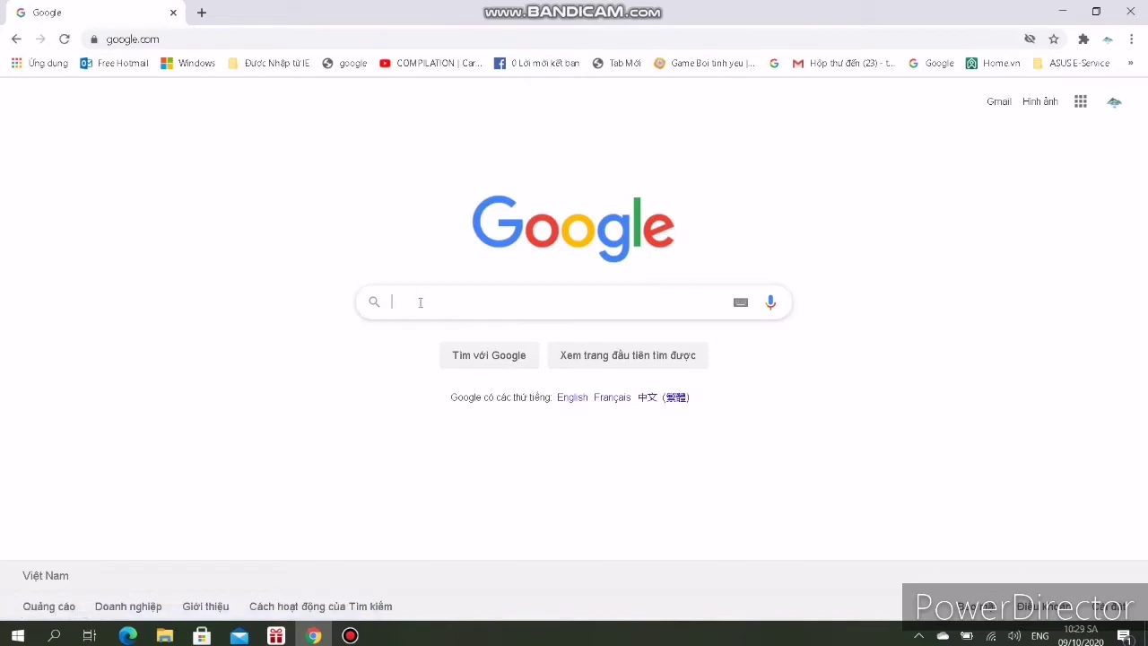
pyautogui.click(420, 302)
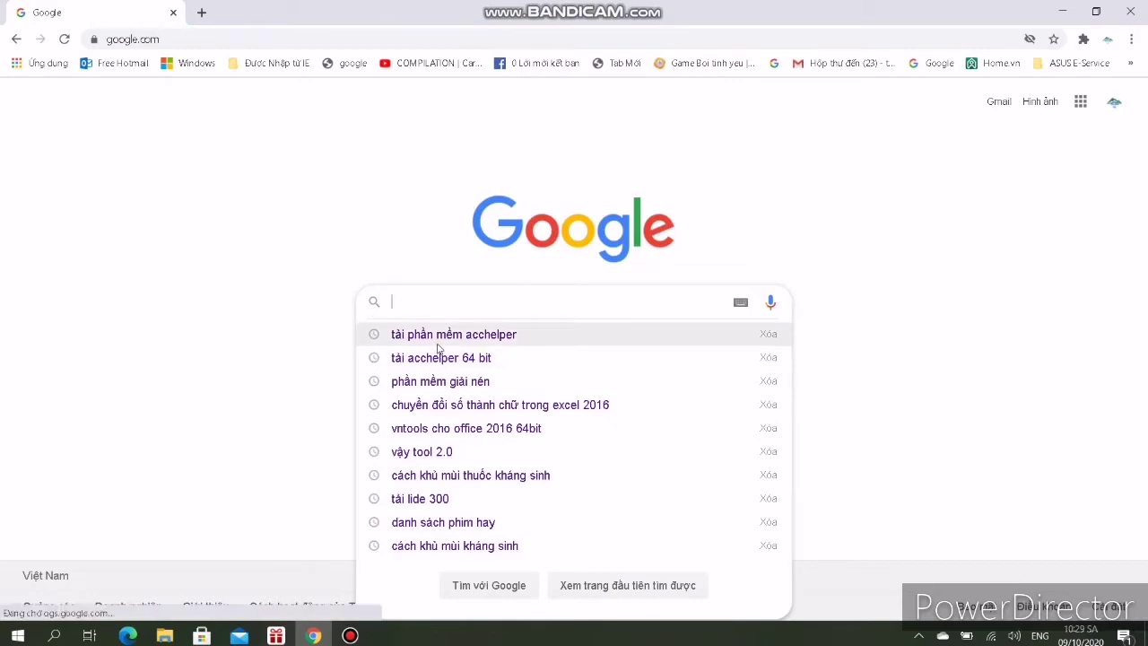
pyautogui.click(439, 343)
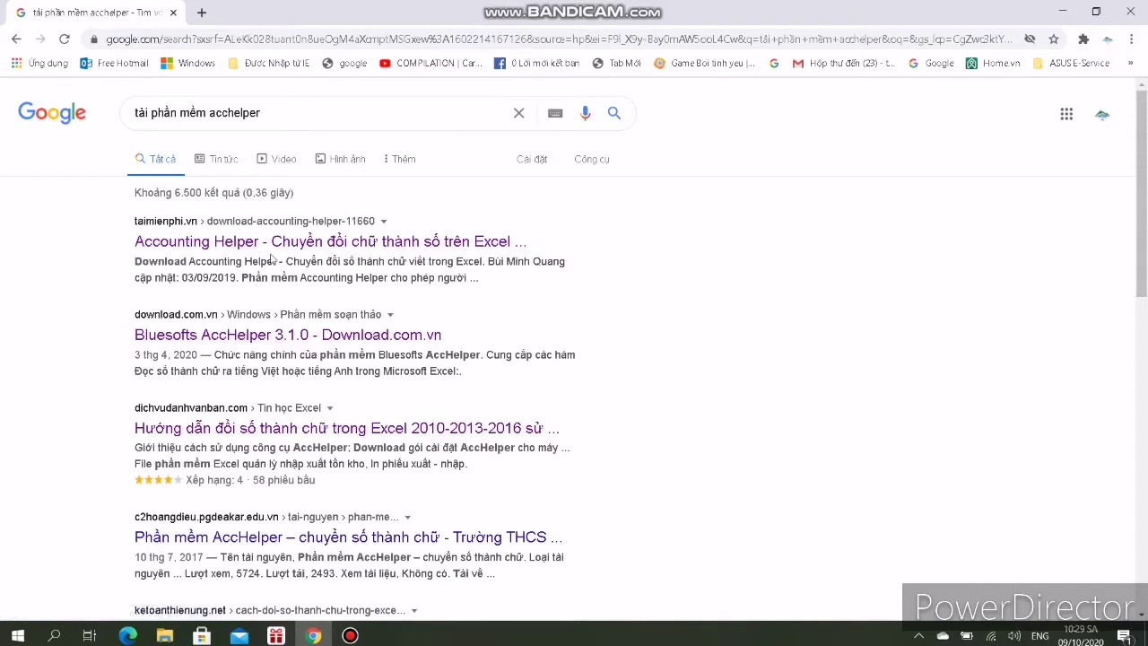
# - Open the Accounting Helper download page on taimienphi.vn, then minimize Chrome
pyautogui.click(284, 248)
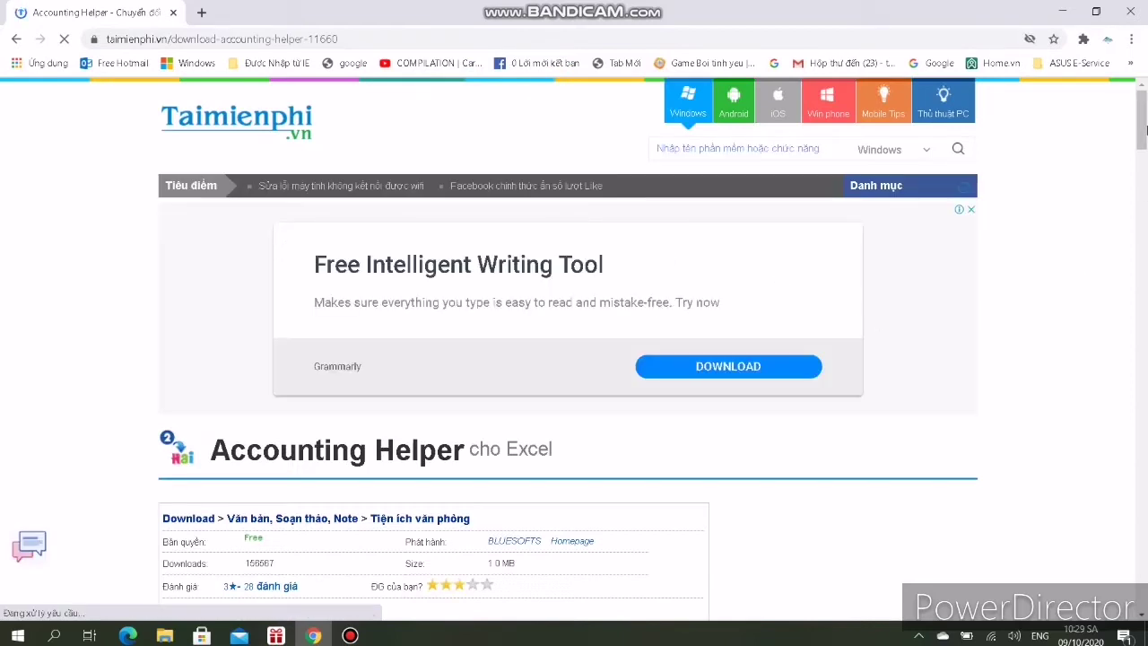
pyautogui.moveTo(1145, 130); pyautogui.dragTo(1145, 174)
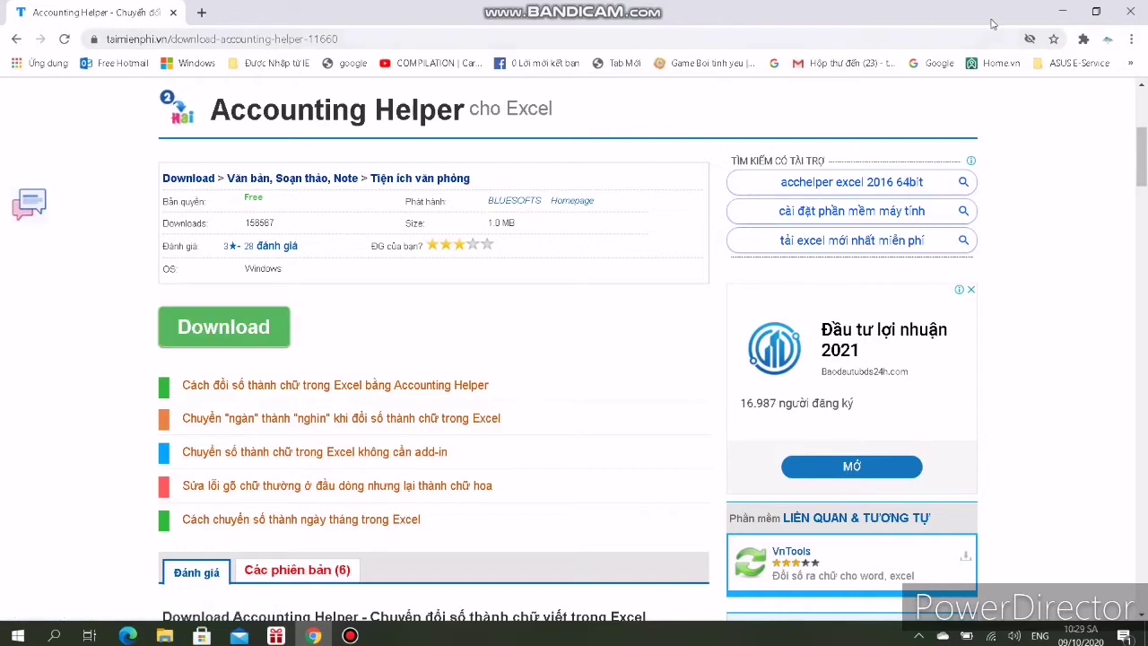
pyautogui.click(1063, 13)
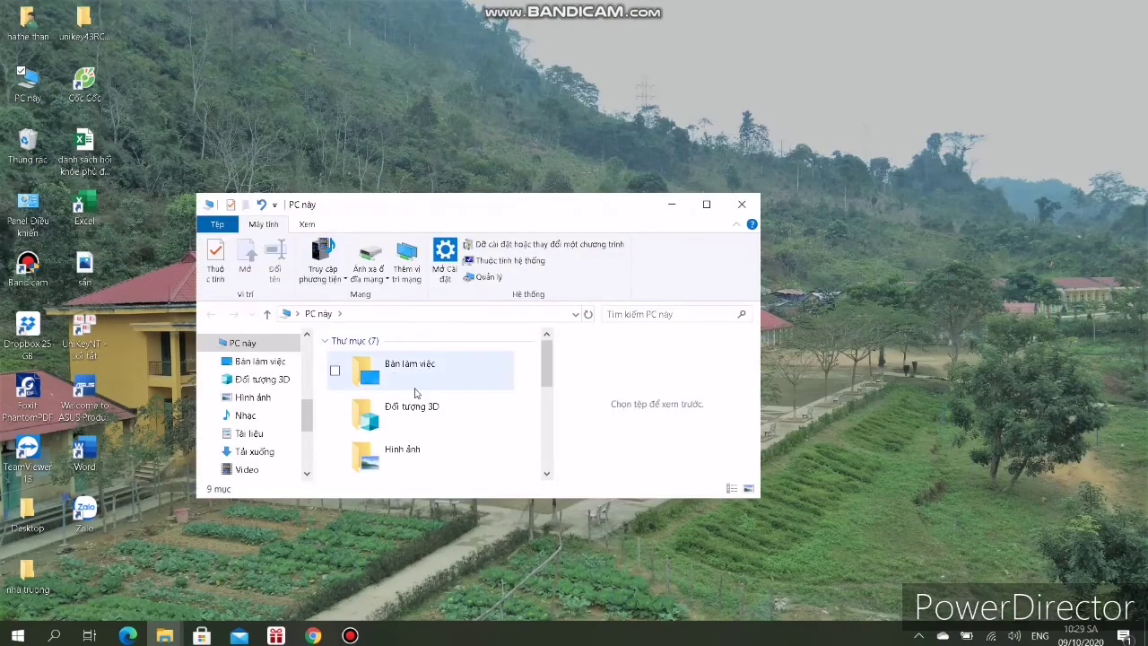
# - Maximize File Explorer, browse to D:\CAI DAT to view the AccHelper folders, then minimize it
pyautogui.click(705, 206)
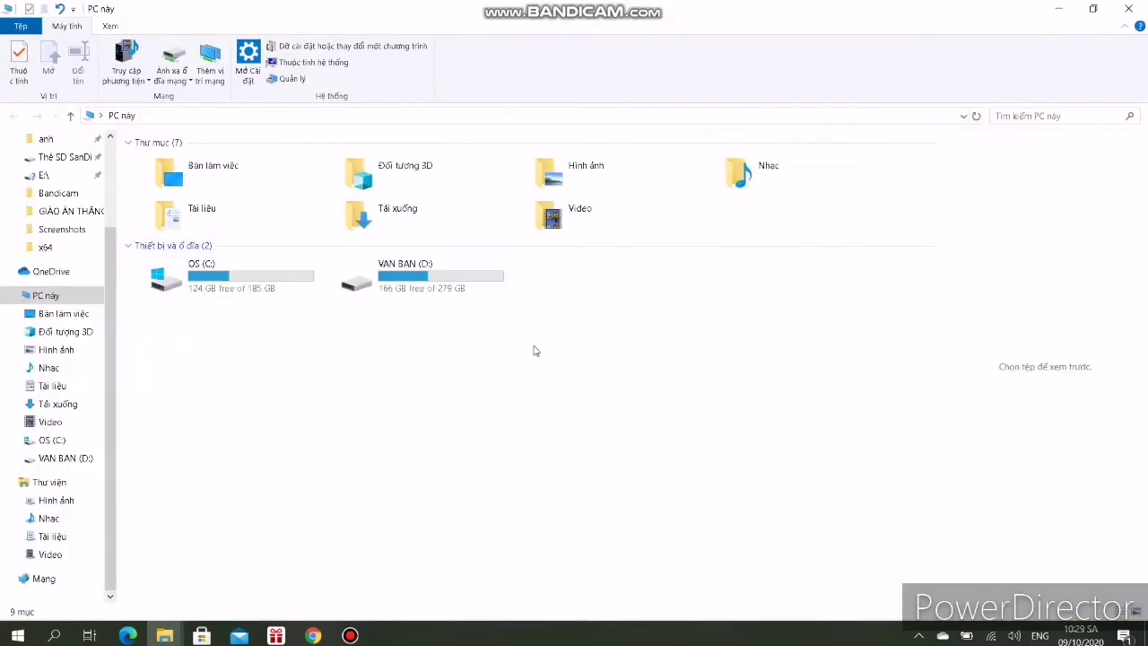
pyautogui.doubleClick(467, 284)
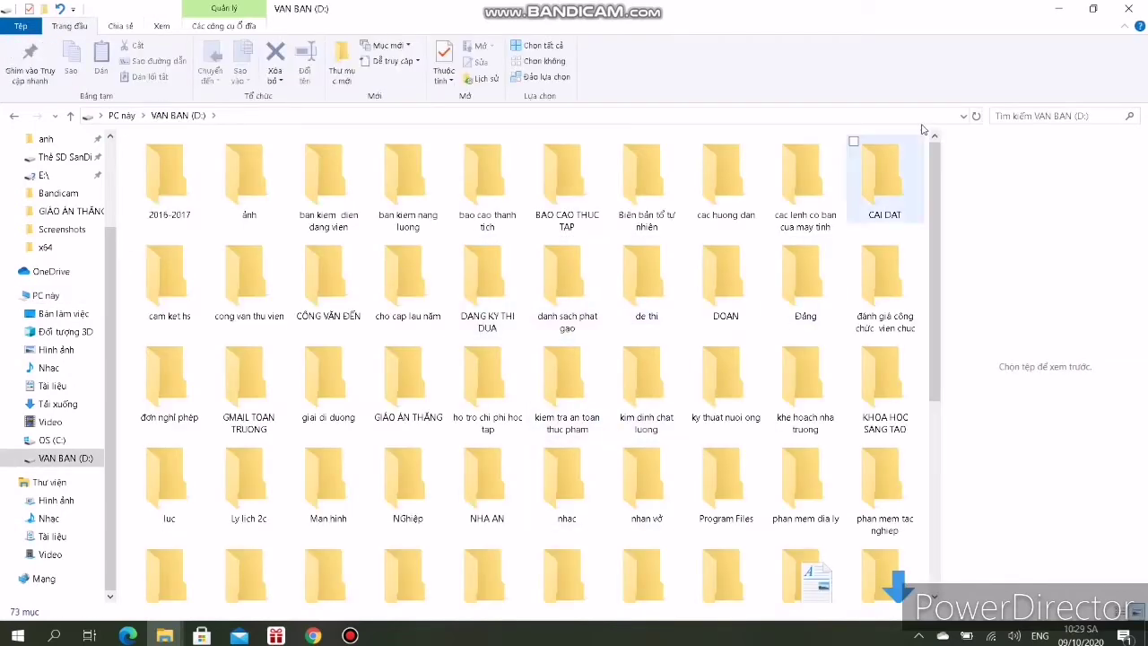
pyautogui.doubleClick(902, 169)
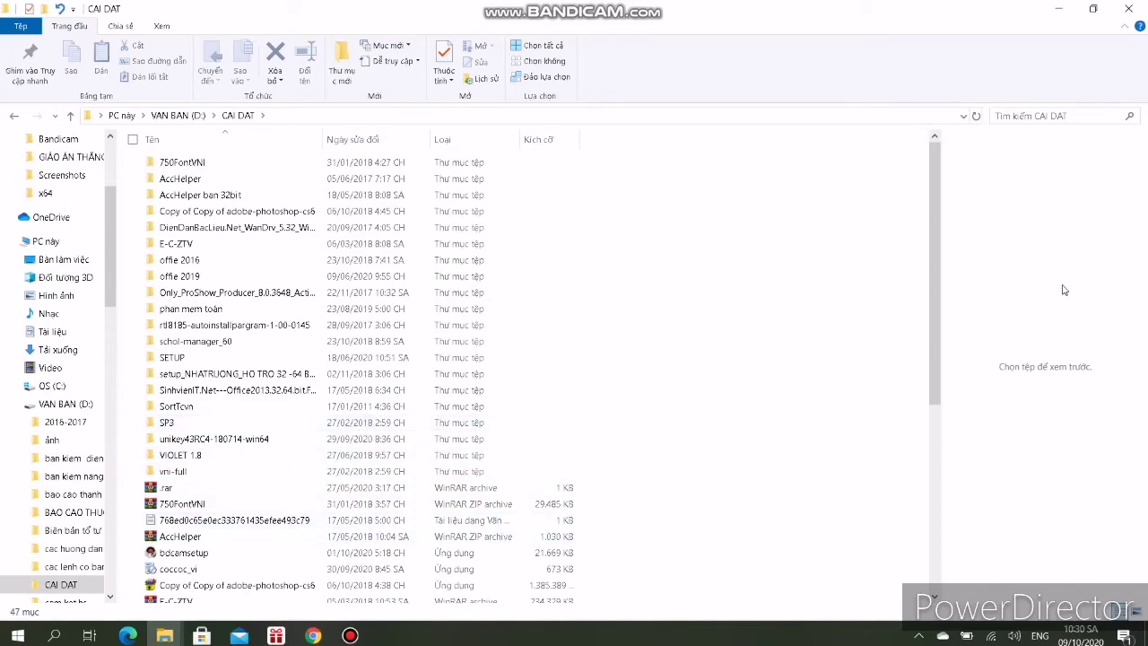
pyautogui.moveTo(939, 296); pyautogui.dragTo(931, 395)
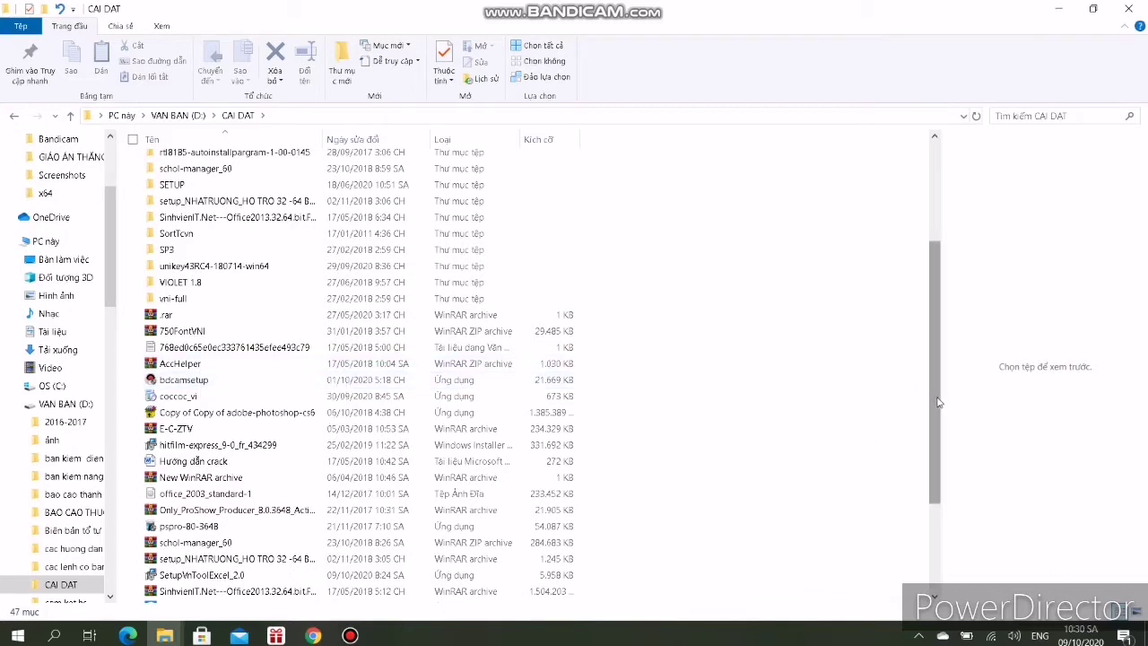
pyautogui.moveTo(939, 402); pyautogui.dragTo(919, 289)
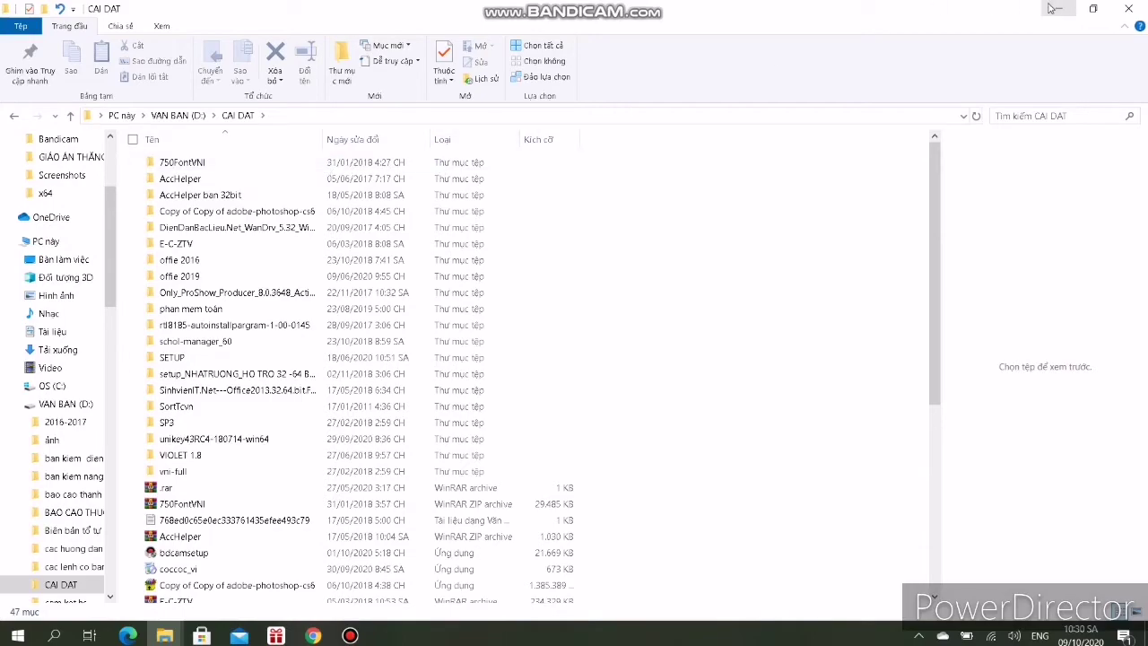
pyautogui.click(1054, 8)
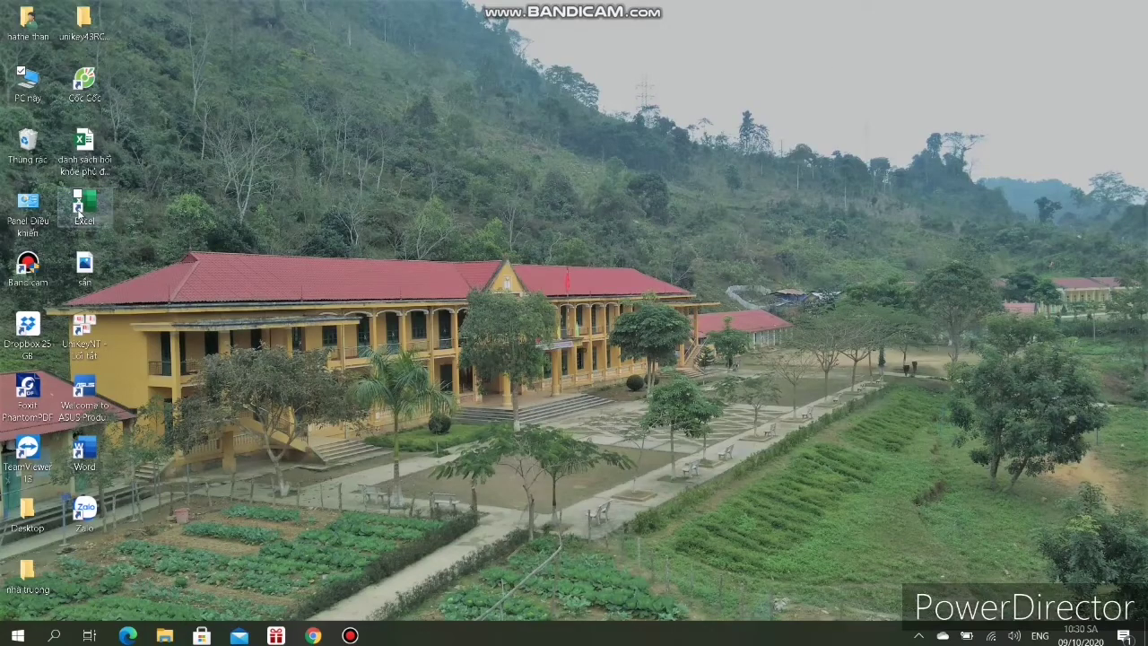
# - Launch Excel from the desktop and open Excel Options
pyautogui.doubleClick(82, 212)
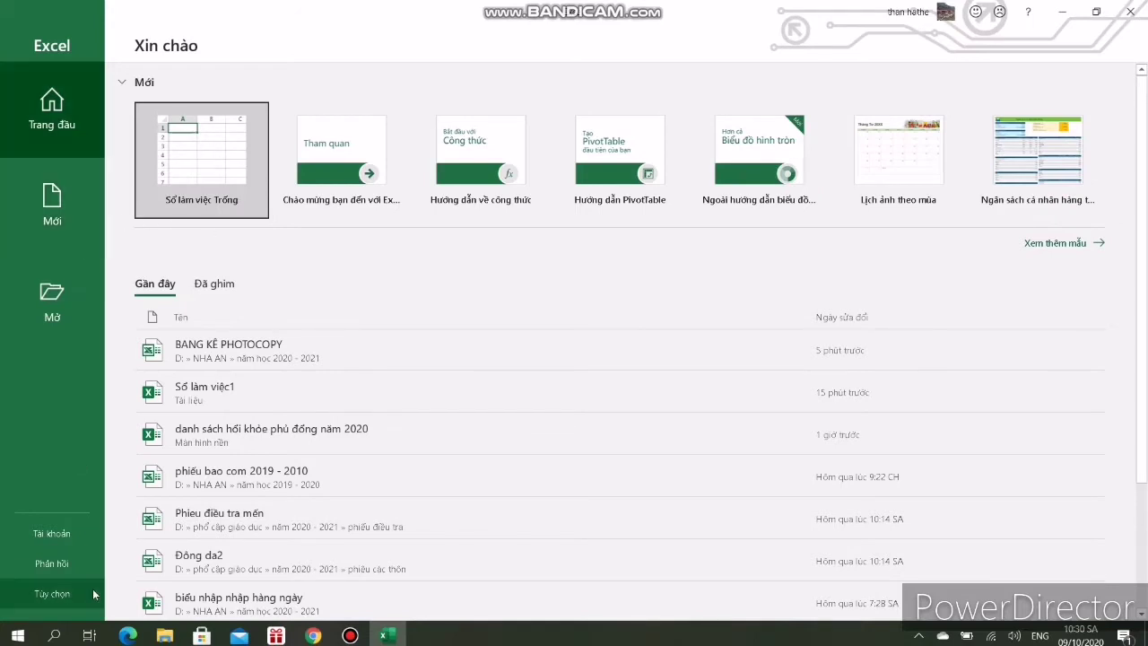
pyautogui.click(52, 594)
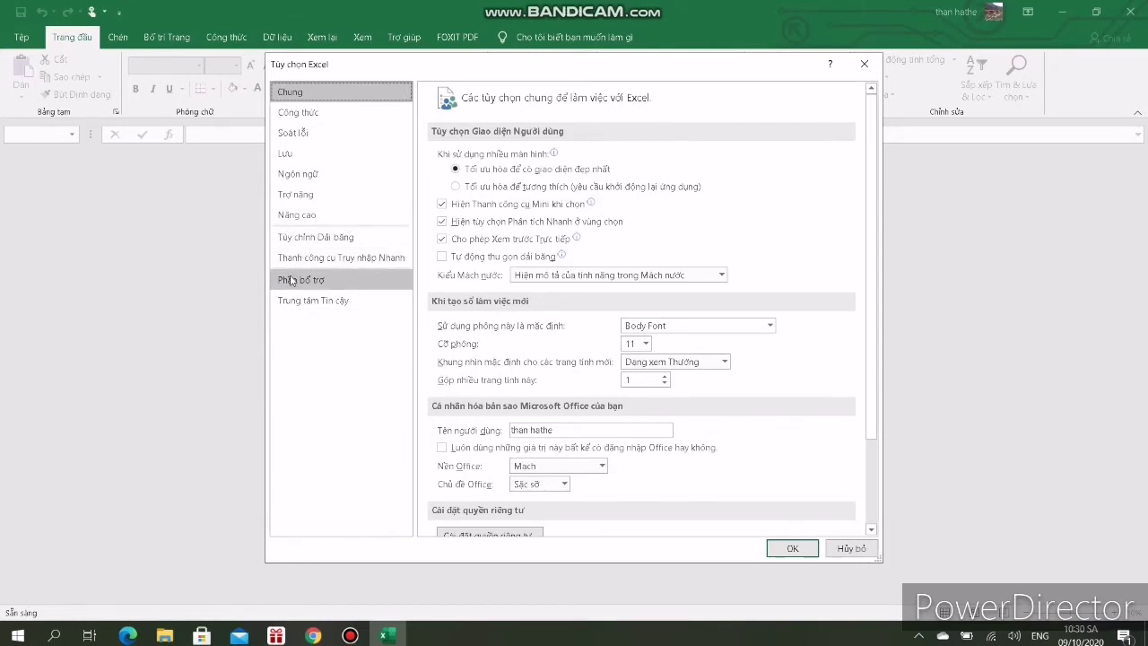
# - Show the Add-ins page and open the Manage Excel Add-ins dialog
pyautogui.click(291, 281)
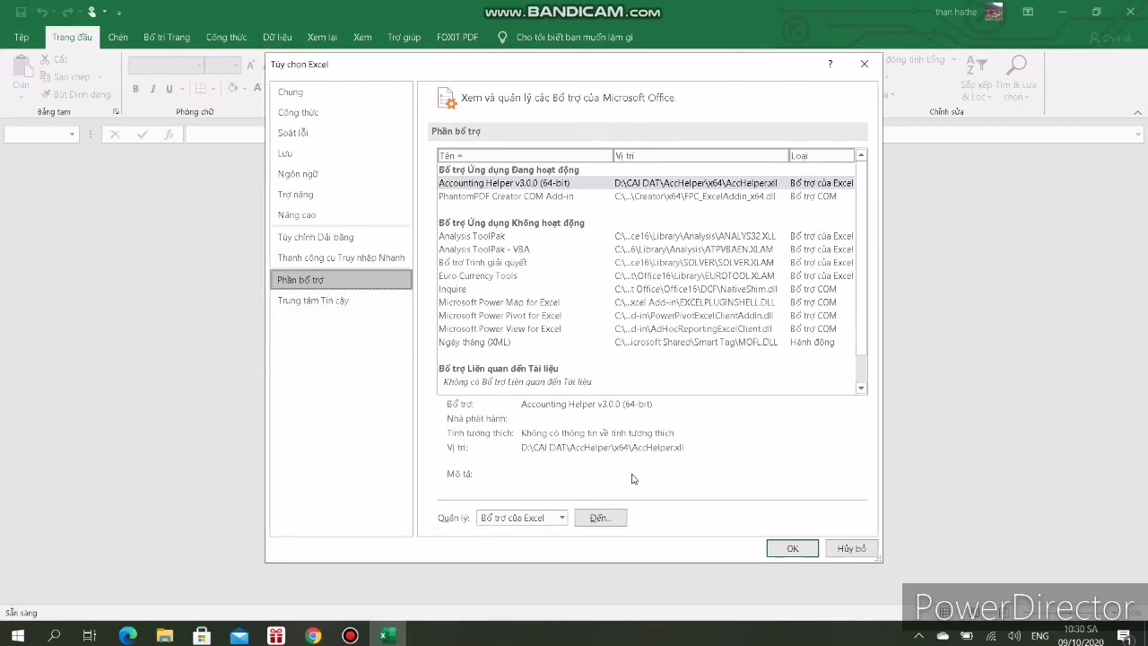
pyautogui.click(611, 522)
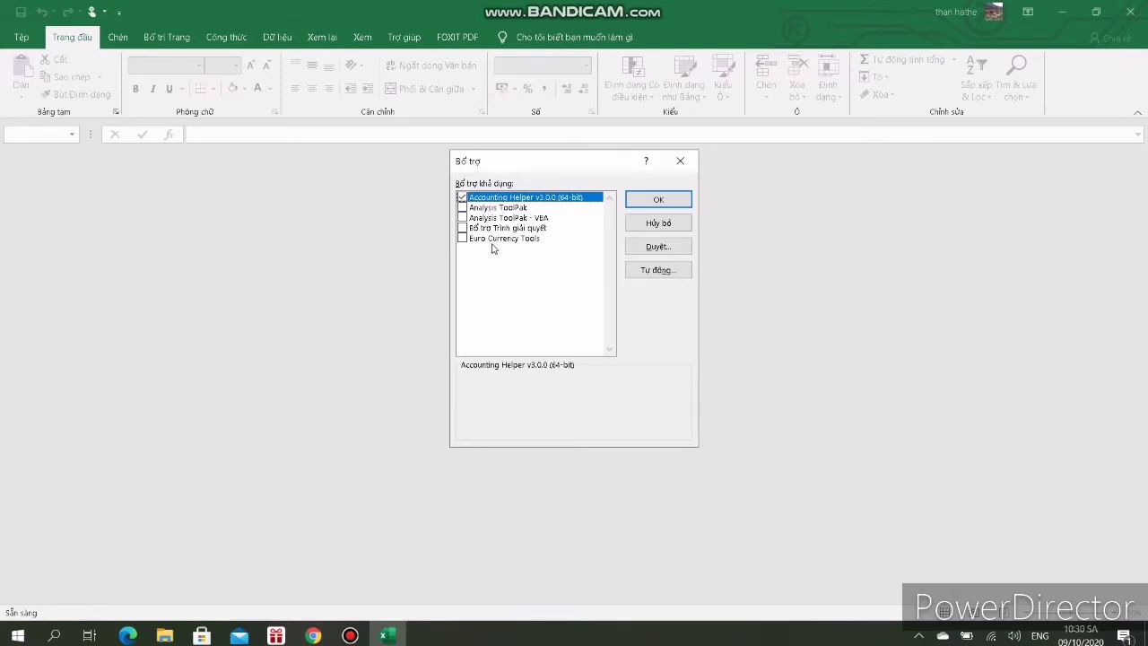
# - Browse to D:\CAI DAT\AccHelper\x64 and choose the AccHelper.xll add-in file
pyautogui.click(638, 248)
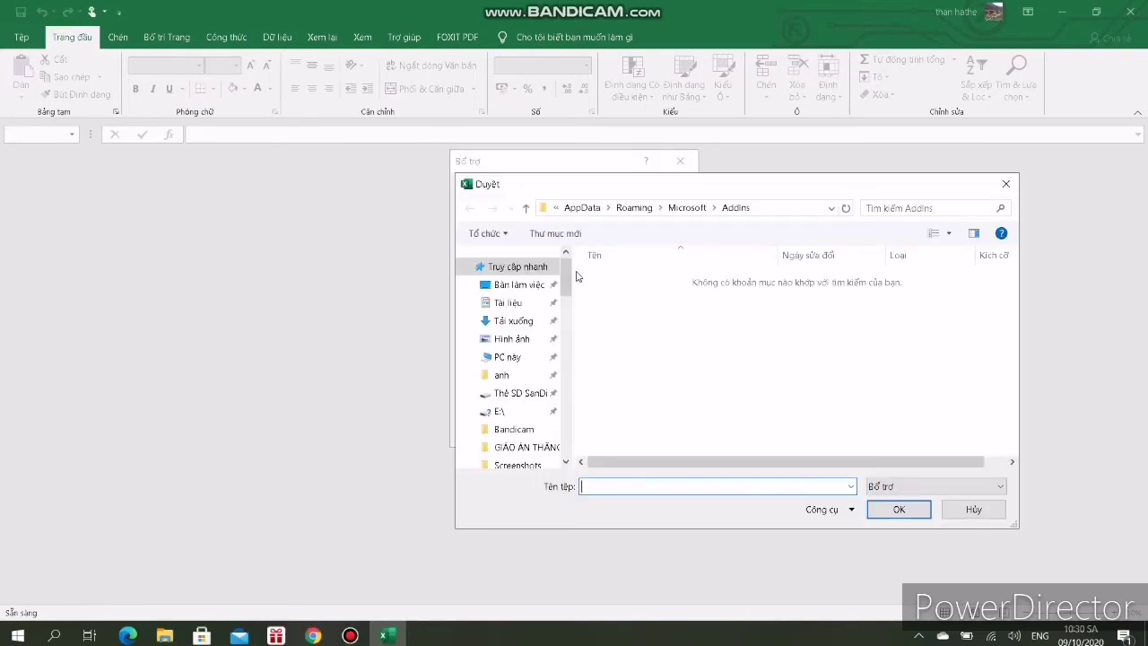
pyautogui.moveTo(565, 278); pyautogui.dragTo(568, 427)
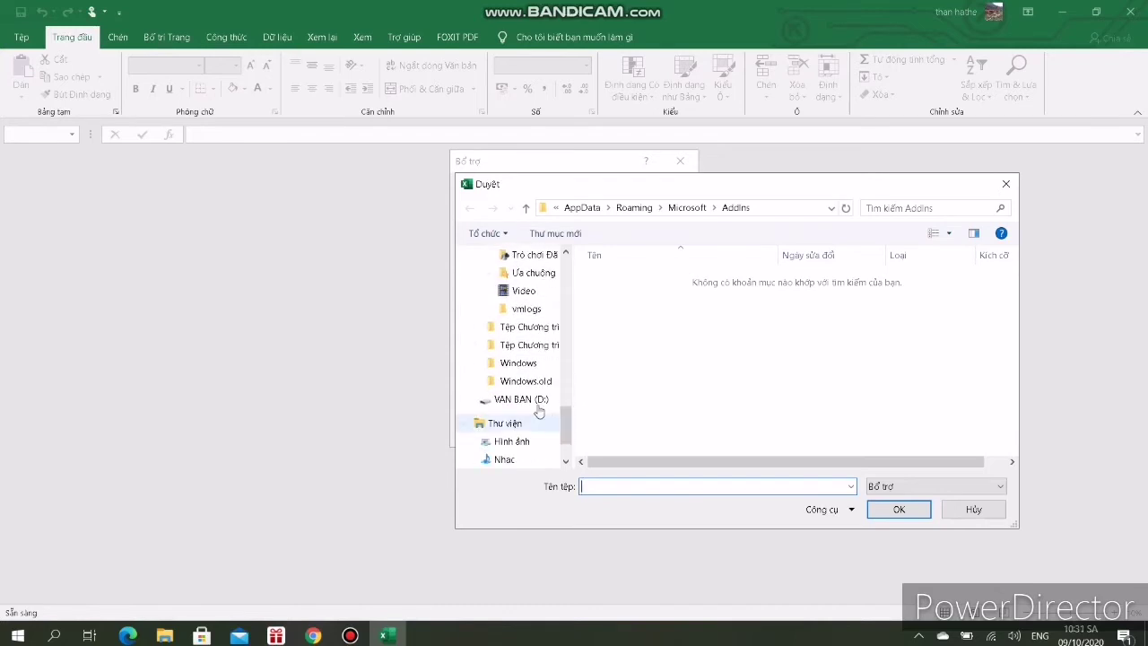
pyautogui.click(521, 400)
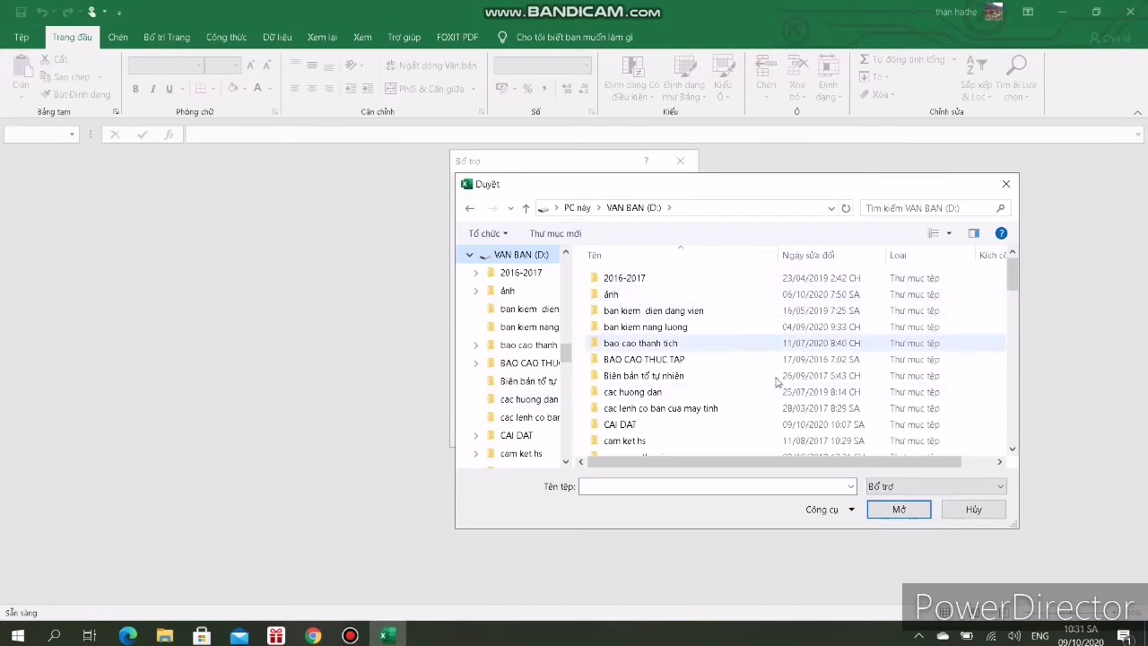
pyautogui.doubleClick(661, 424)
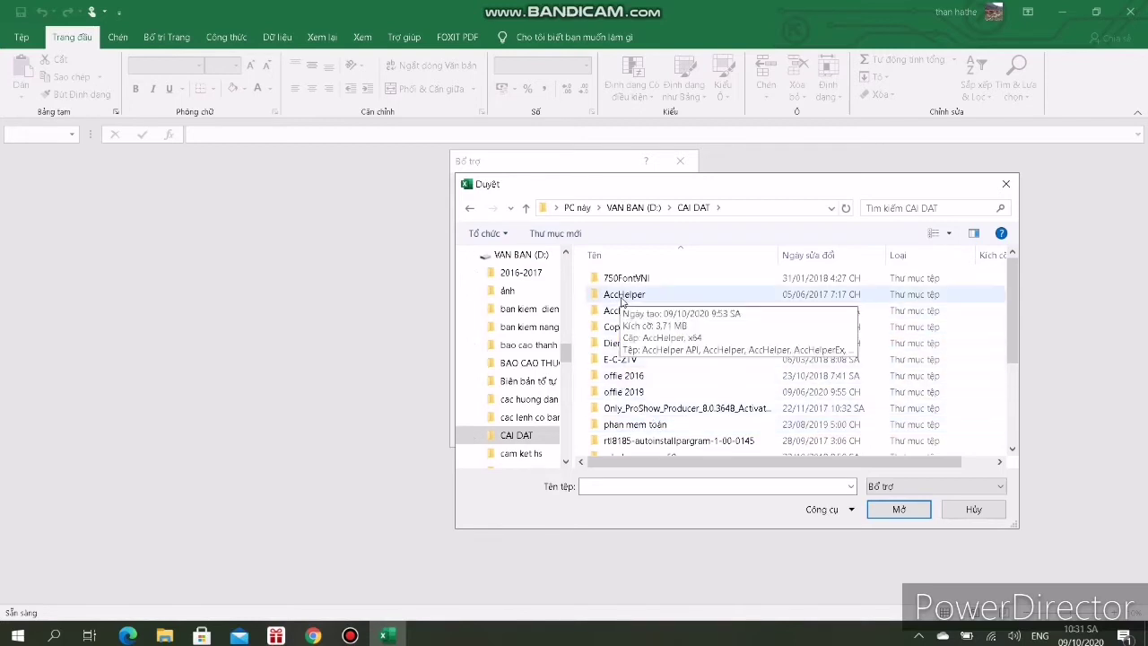
pyautogui.doubleClick(622, 296)
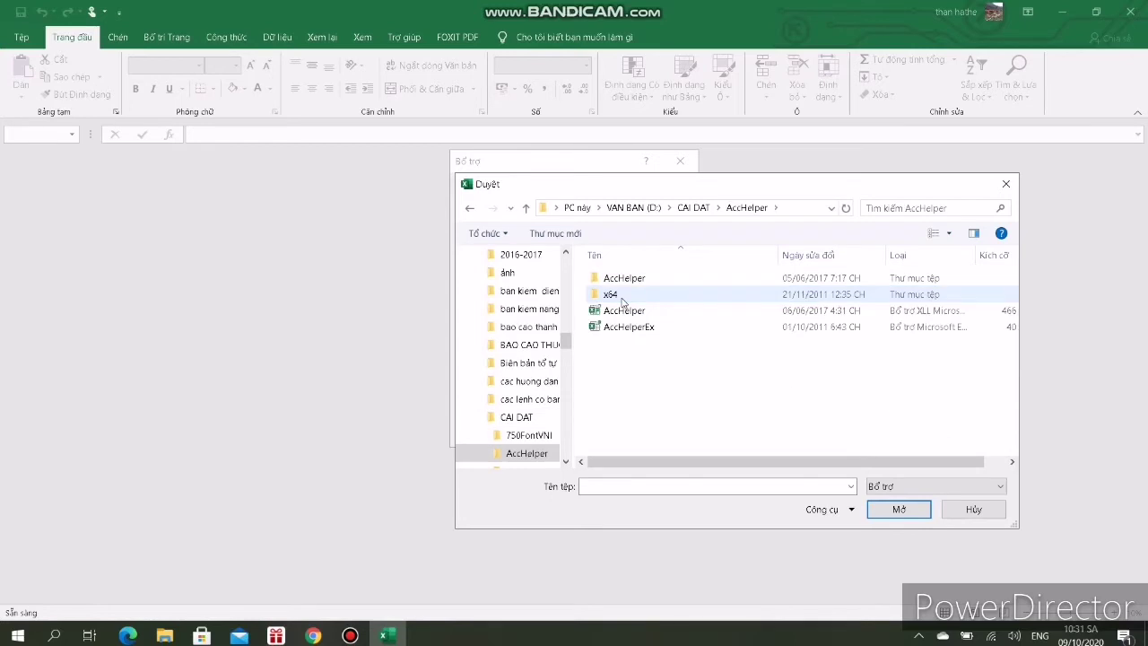
pyautogui.click(614, 297)
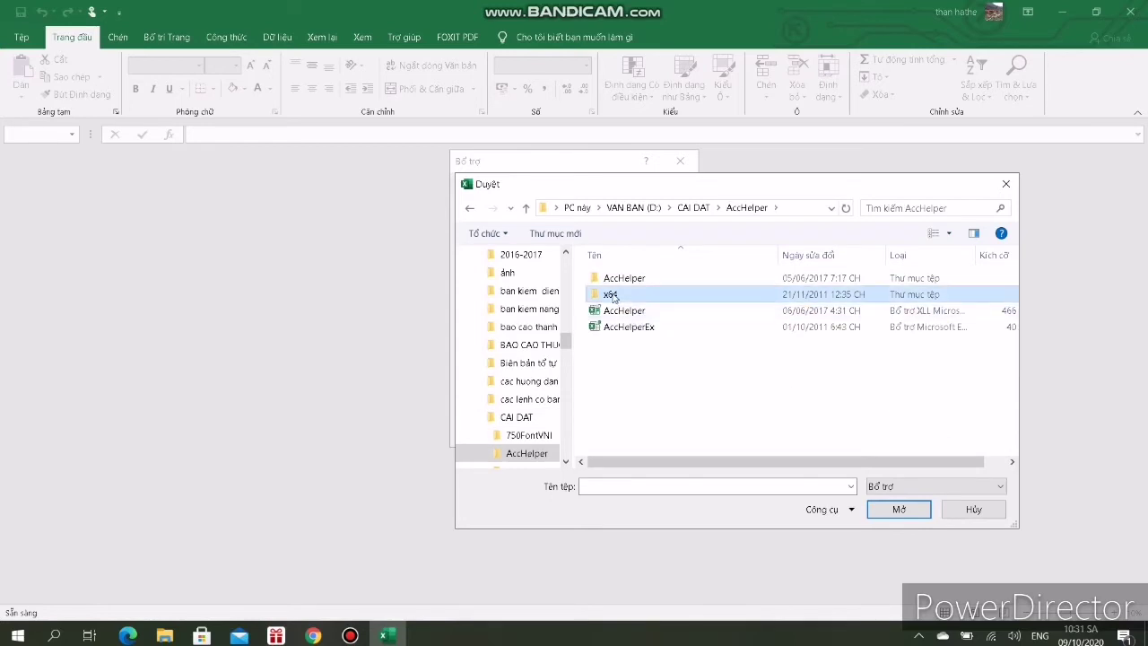
pyautogui.doubleClick(612, 297)
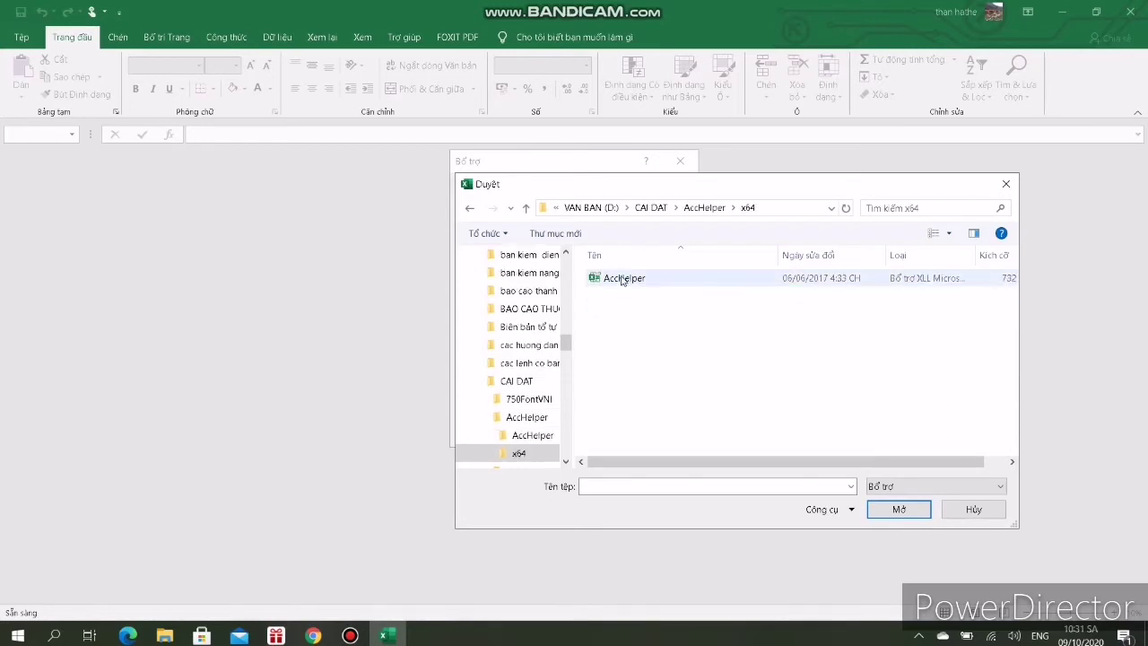
pyautogui.click(623, 281)
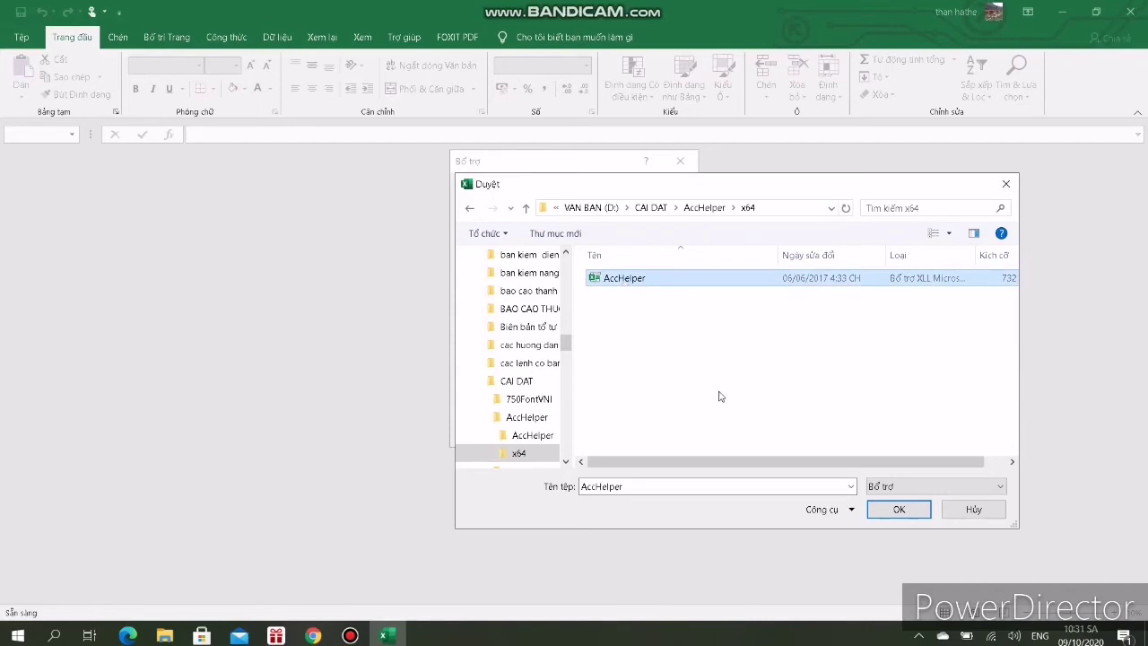
pyautogui.click(899, 509)
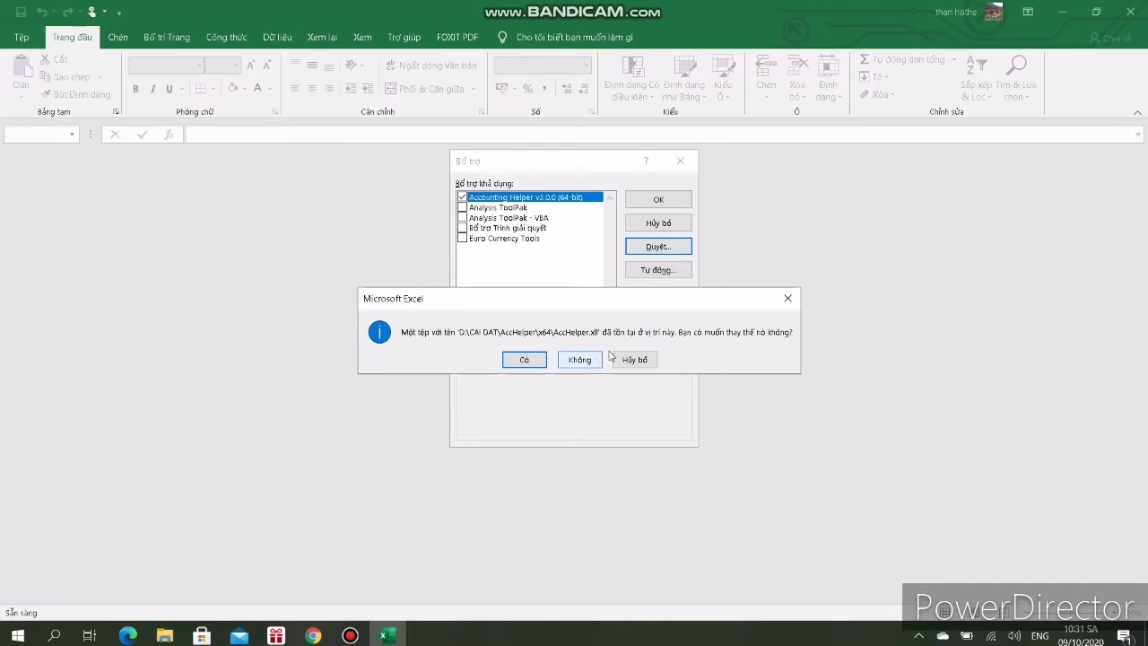
# - Confirm replacing the AccHelper file and accept the Add-ins dialog with Accounting Helper v3.0.0 ticked
pyautogui.click(580, 359)
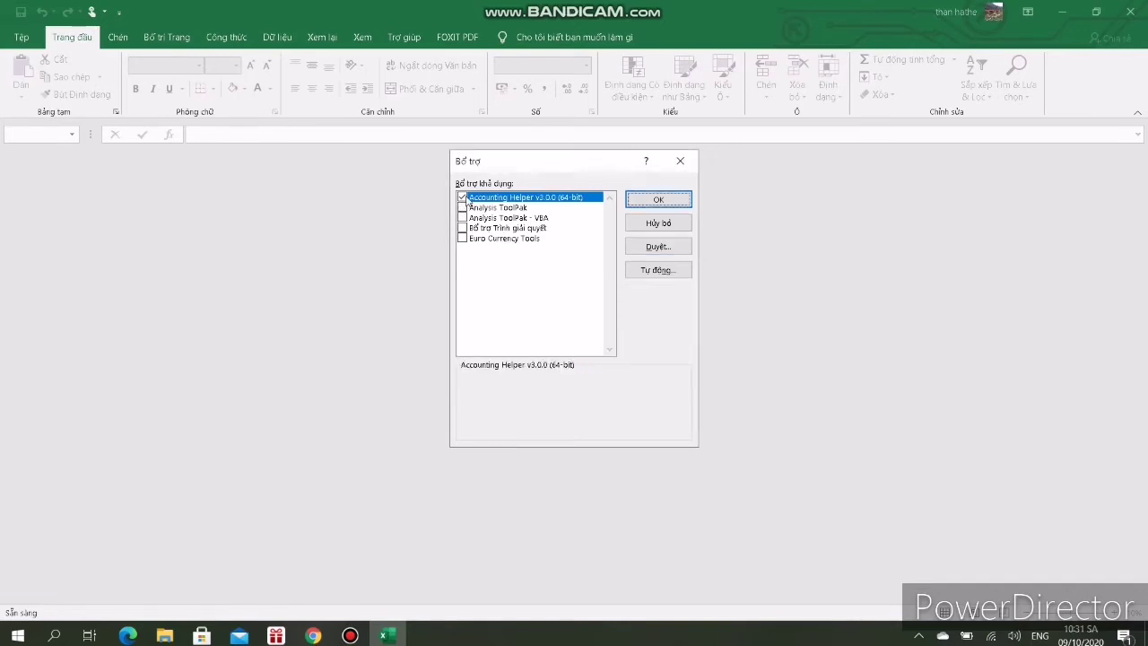
pyautogui.click(640, 205)
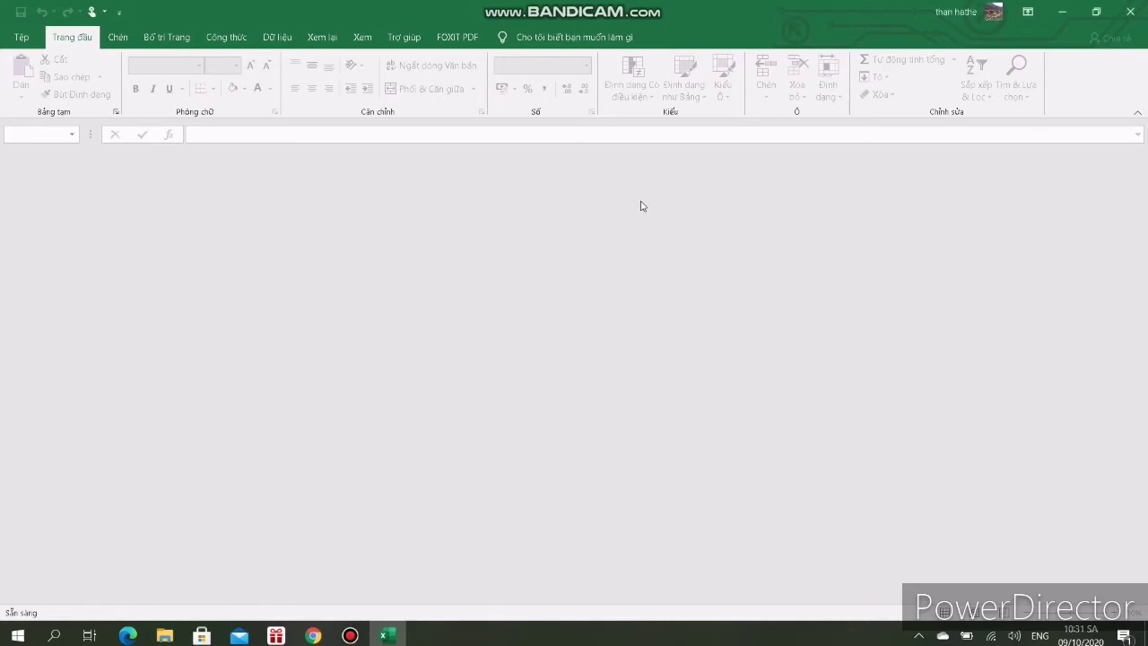
# - Close Excel, relaunch it from the desktop shortcut, and open a blank workbook
pyautogui.click(1128, 11)
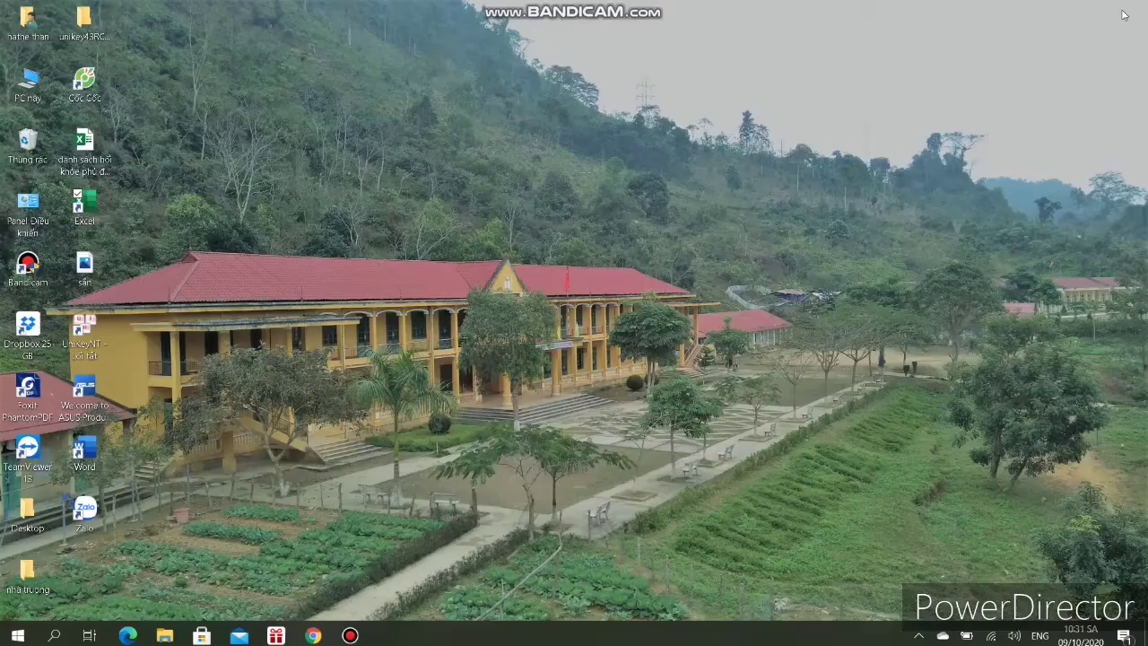
pyautogui.click(100, 206)
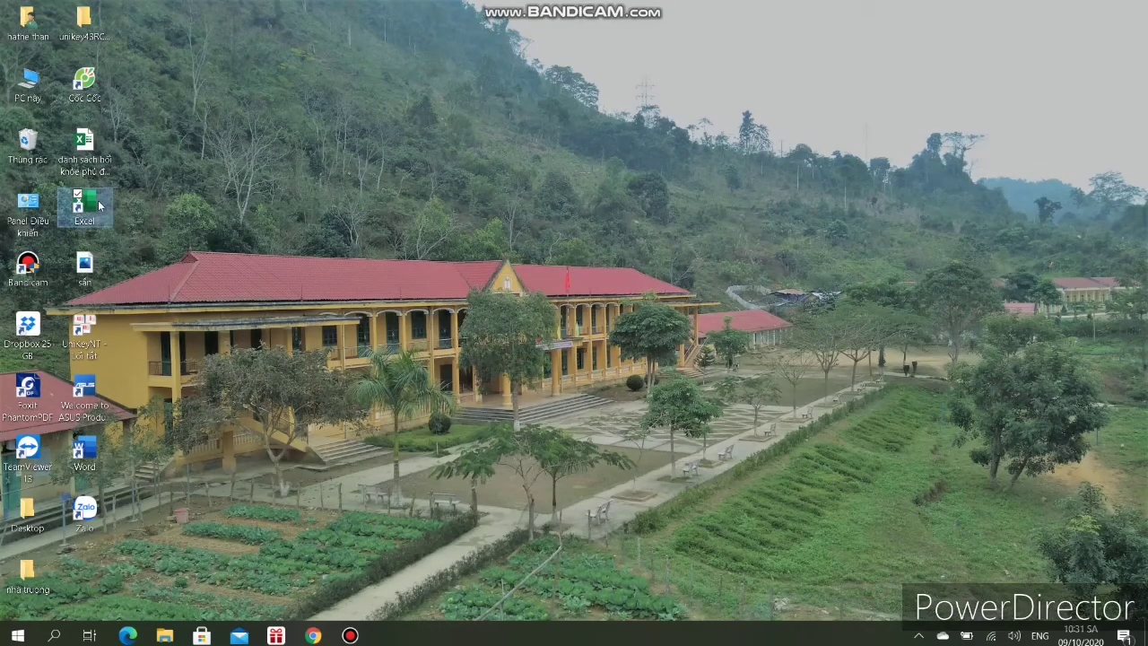
pyautogui.doubleClick(100, 206)
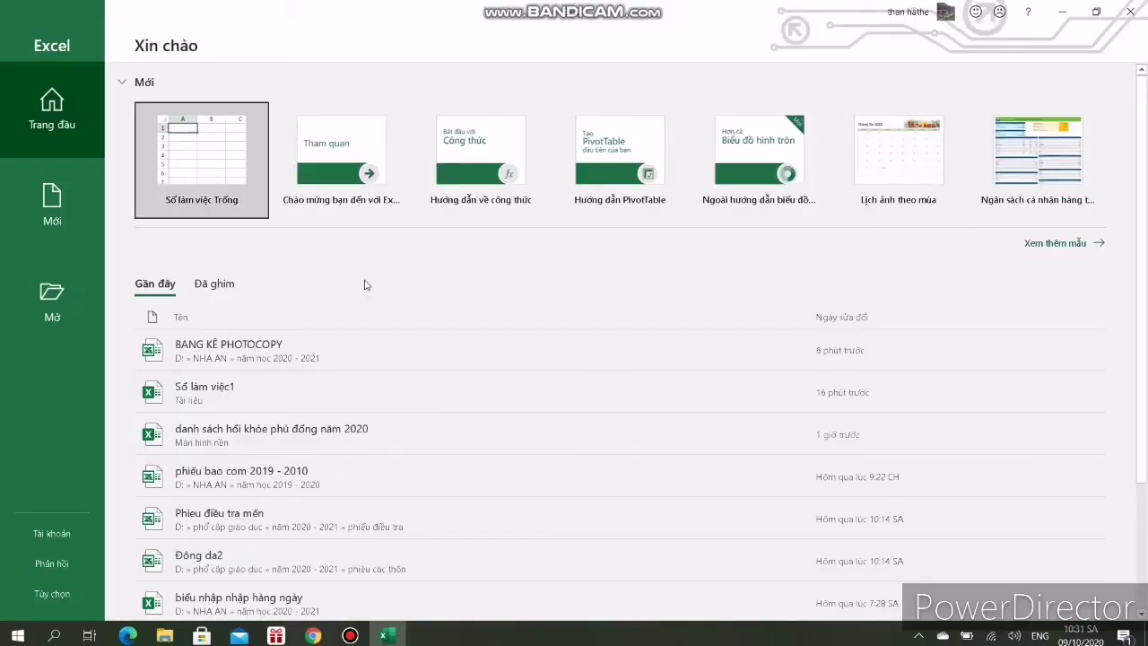
pyautogui.click(194, 150)
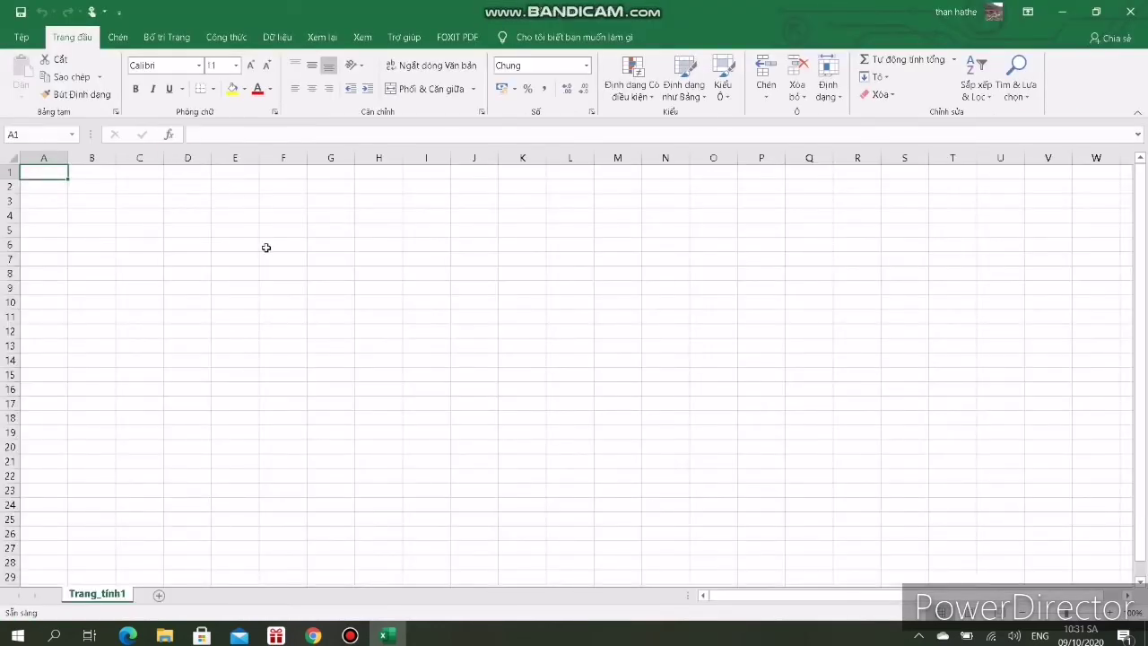
# - Enter 1000000 in cell E5, then select cell E8 for the formula
pyautogui.click(244, 236)
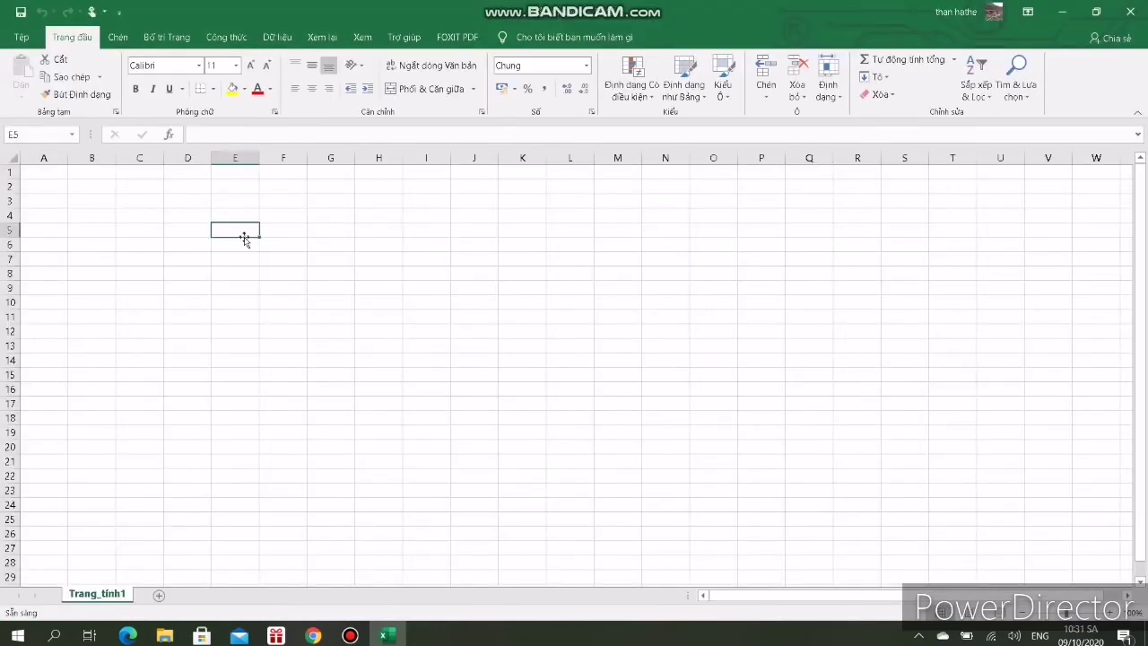
pyautogui.write('1')
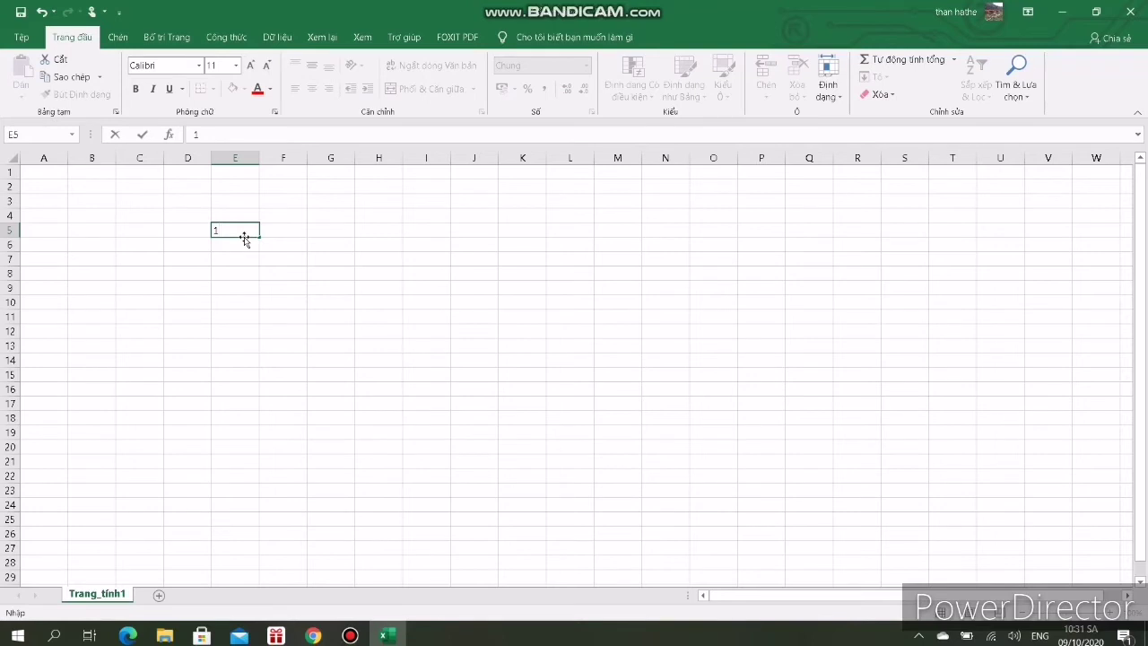
pyautogui.write('00')
pyautogui.write('000')
pyautogui.write('0')
pyautogui.press('Return')
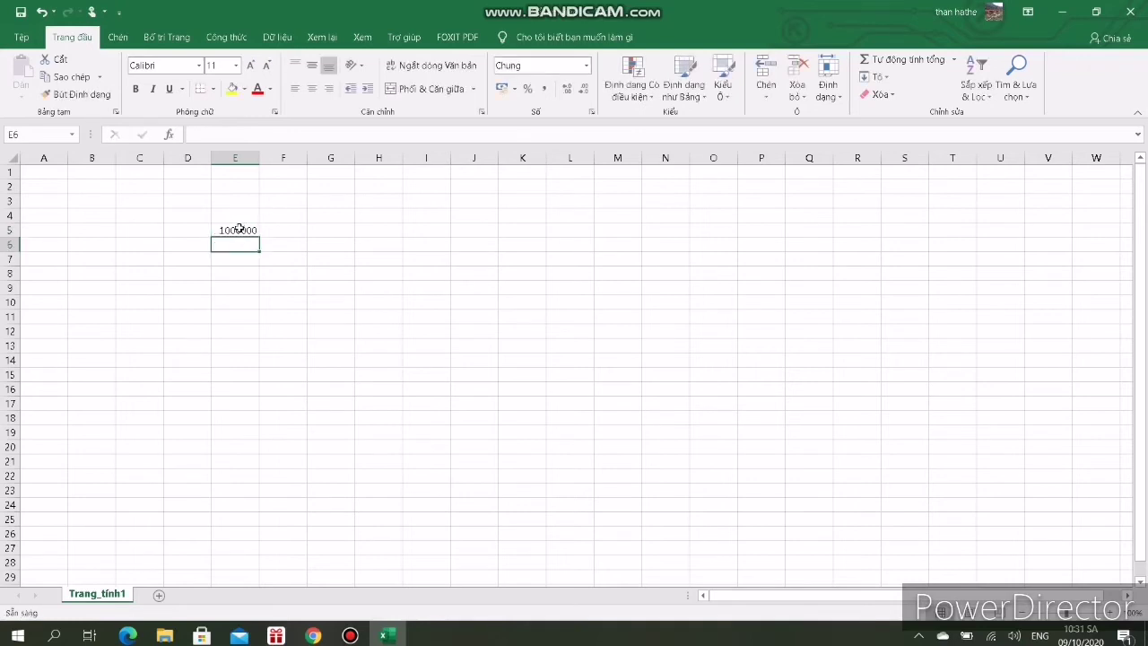
pyautogui.click(238, 231)
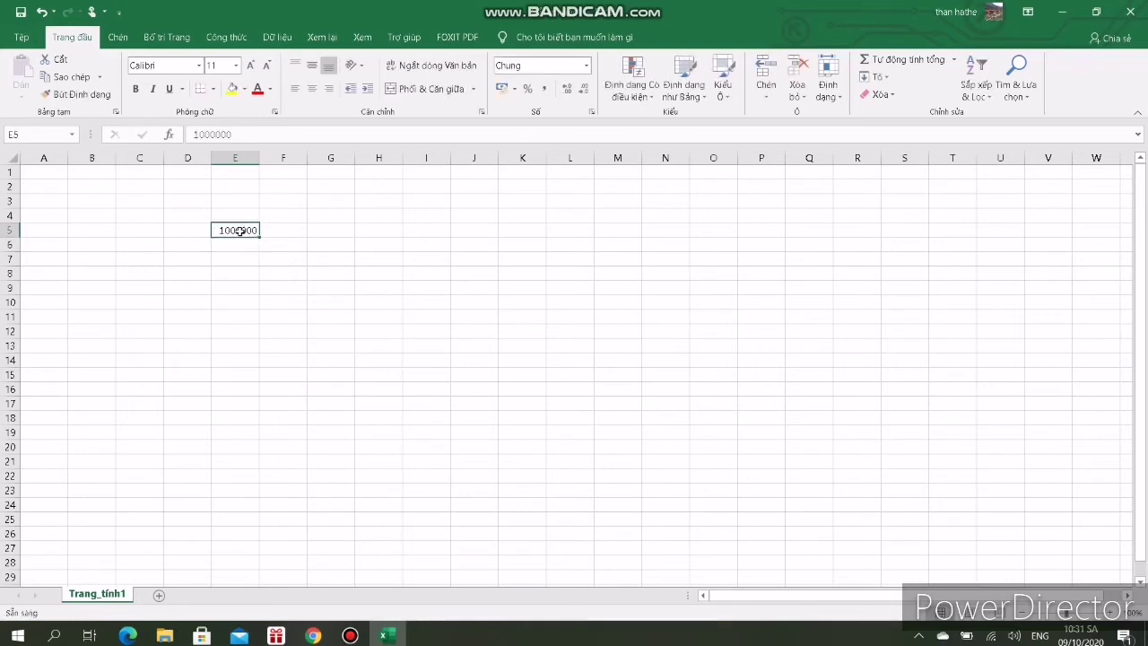
pyautogui.click(229, 276)
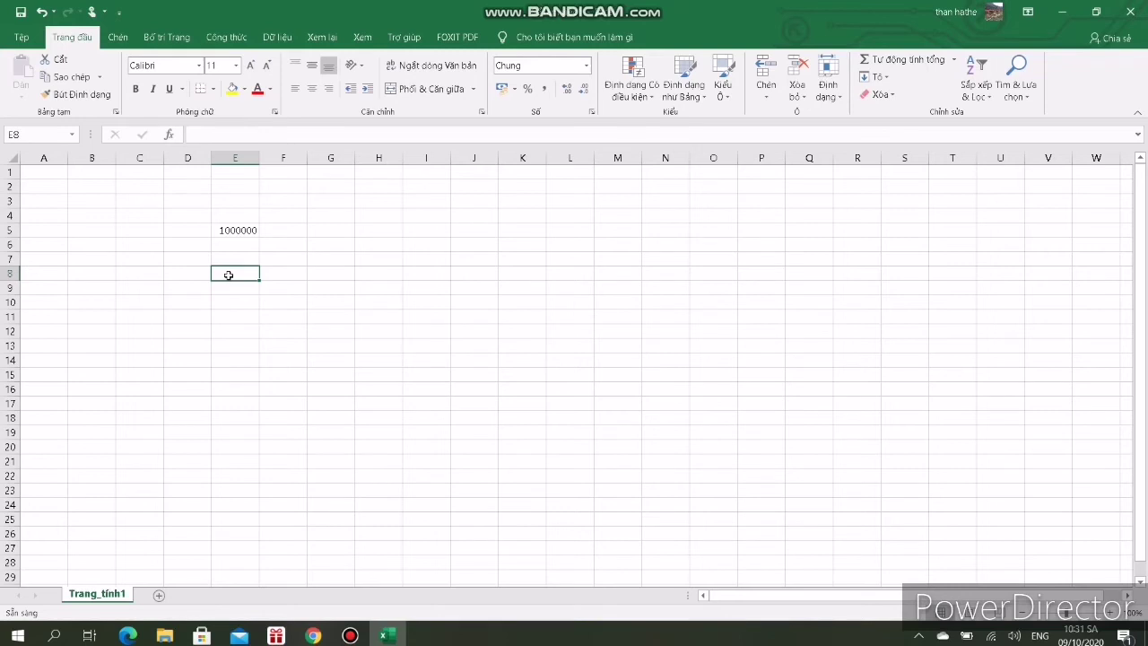
# - Enter =VND(E5) in E8 so it reads "Một triệu đồng chẵn."
pyautogui.write('=')
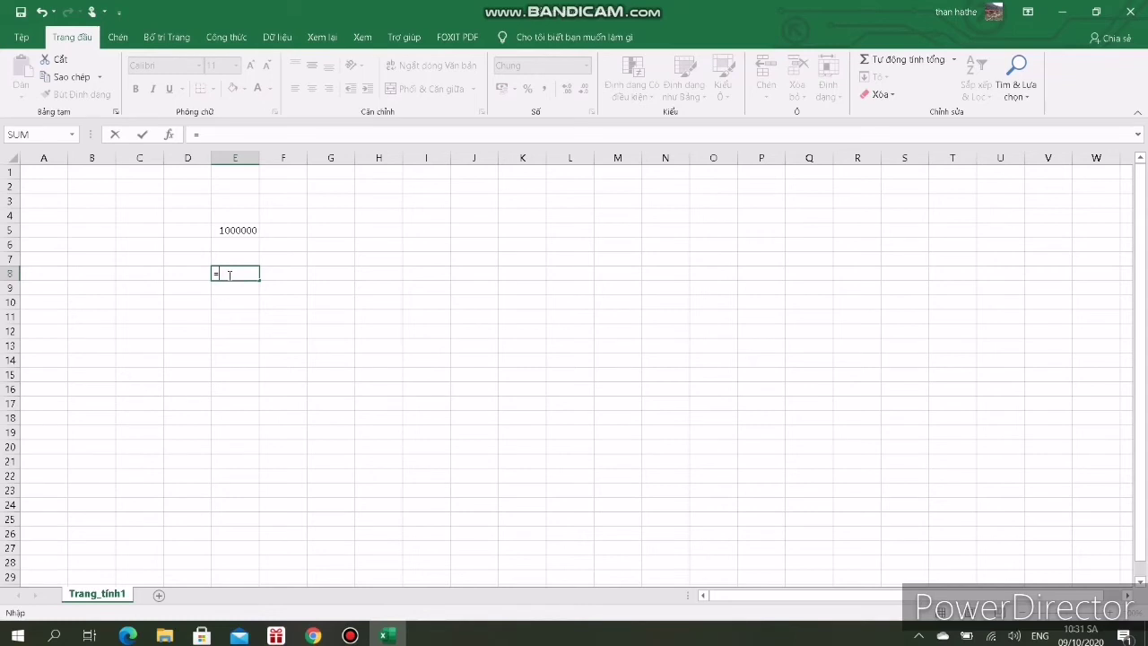
pyautogui.write('vn')
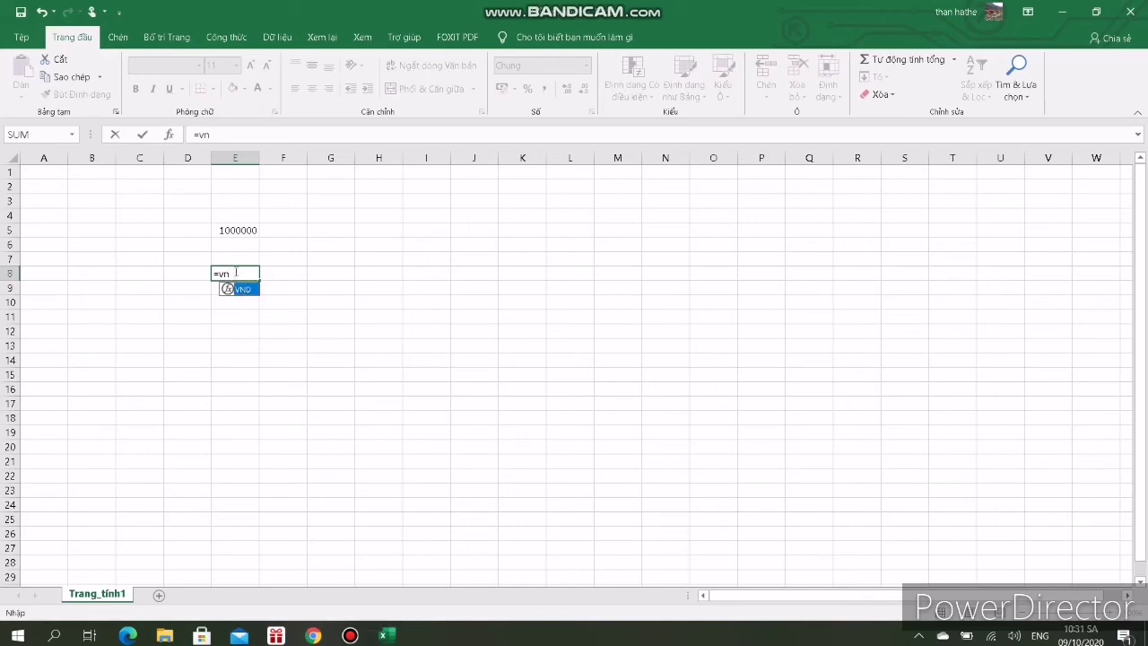
pyautogui.click(235, 271)
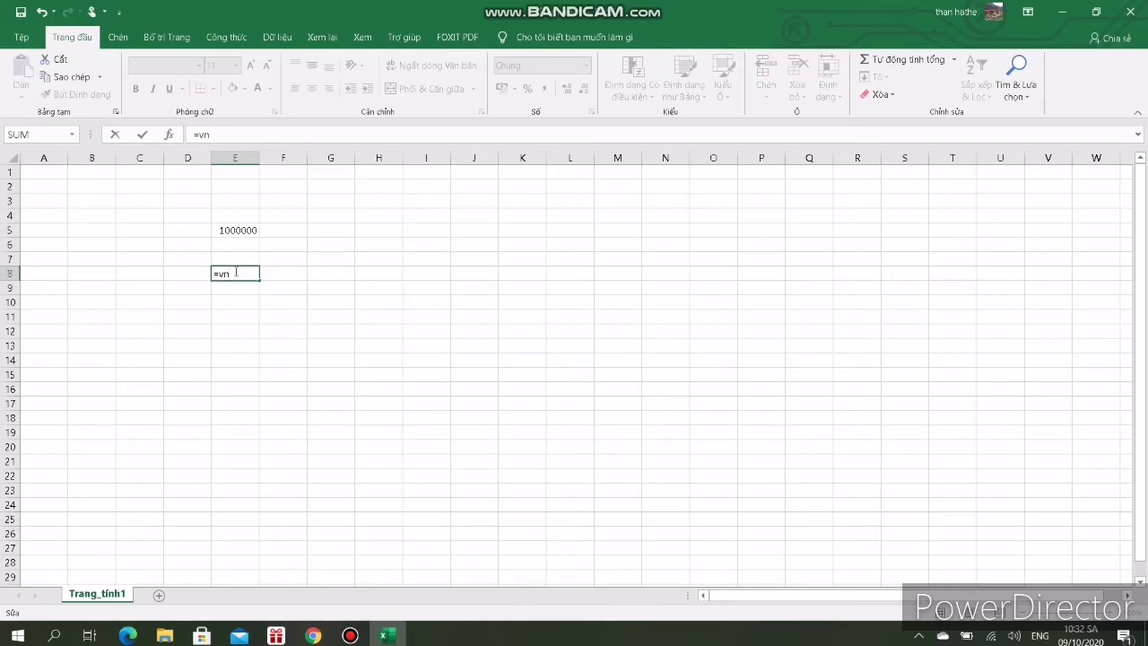
pyautogui.write('d')
pyautogui.write('(')
pyautogui.click(234, 231)
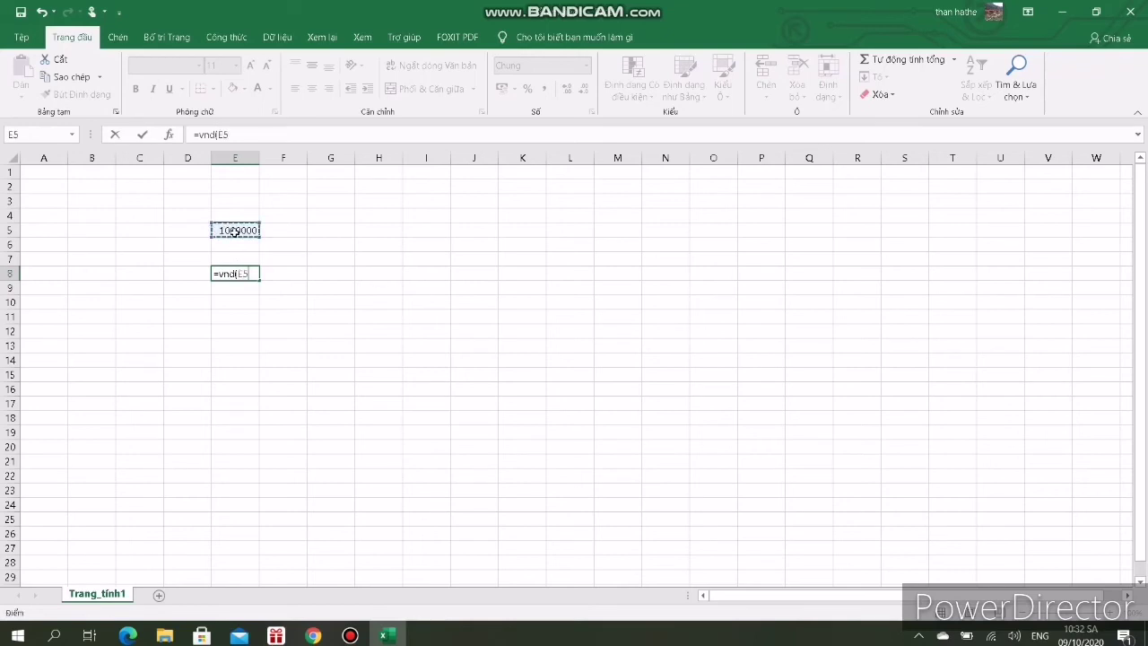
pyautogui.write(')')
pyautogui.press('Return')
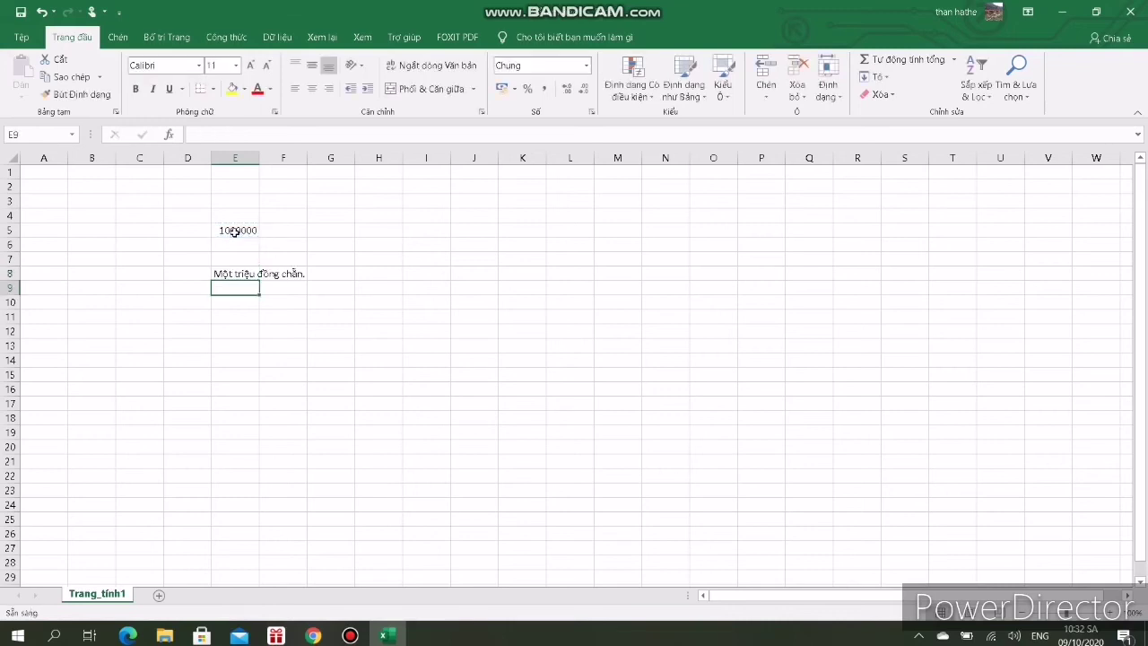
# - Check E8's VND formula, then minimize Excel to the desktop
pyautogui.click(265, 276)
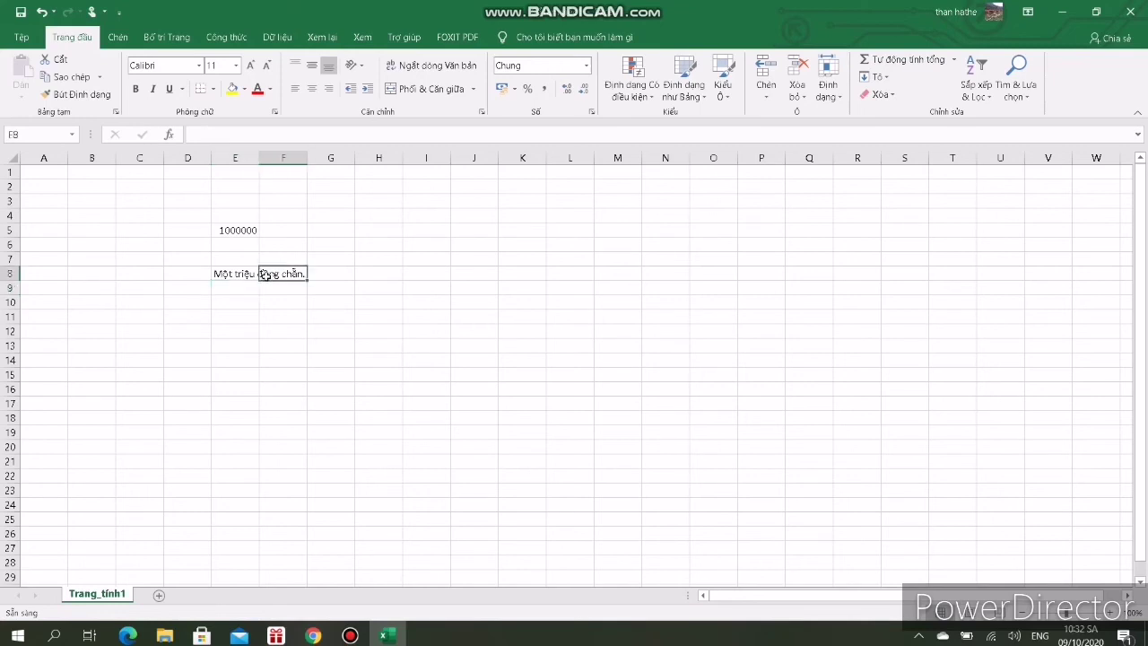
pyautogui.click(228, 276)
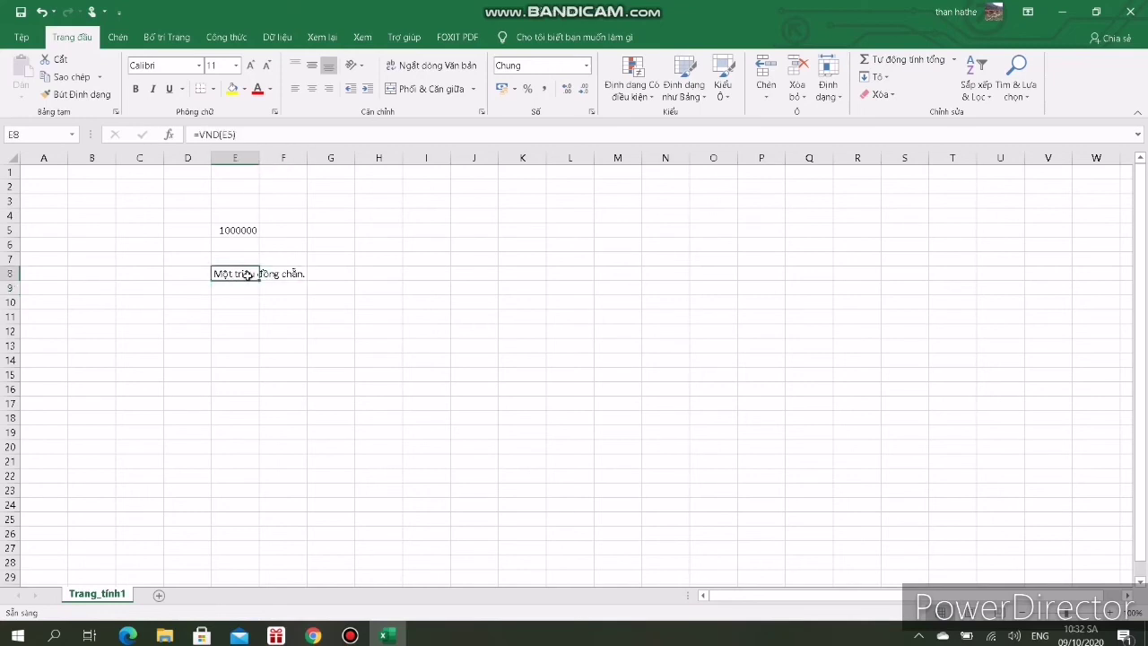
pyautogui.click(284, 278)
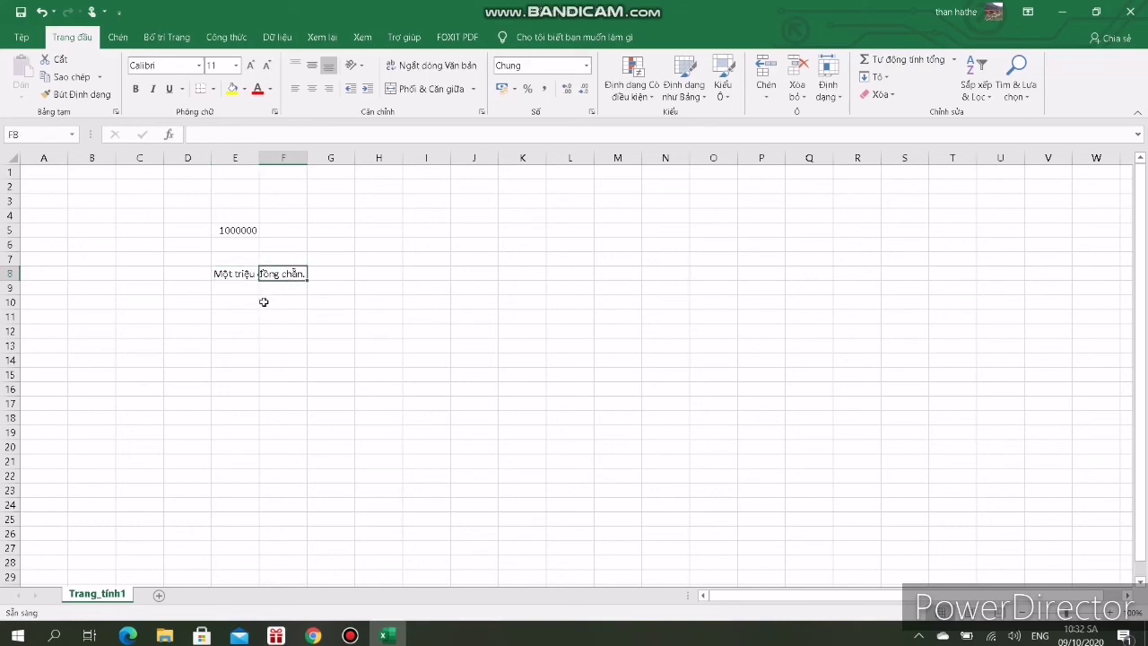
pyautogui.click(1064, 11)
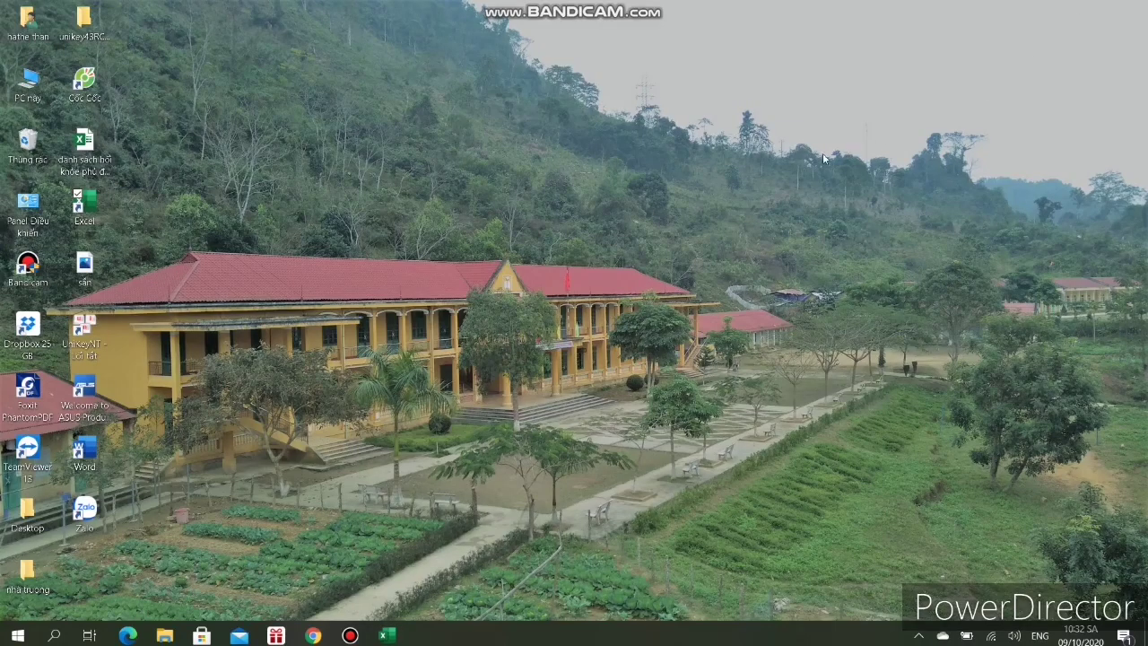